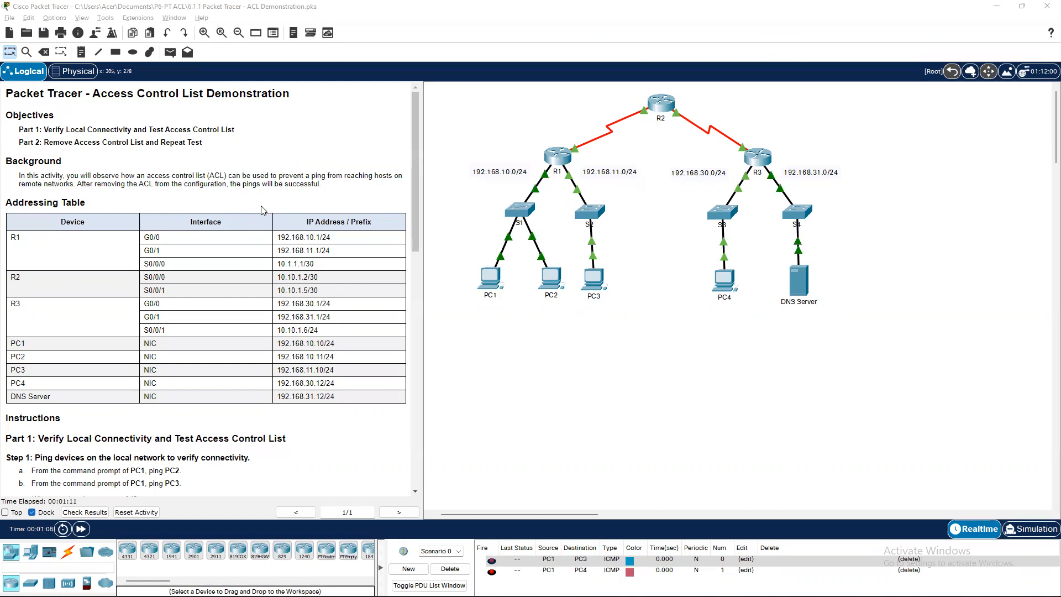
Review the activity's addressing table, network topology, and Part 1 connectivity test instructions
{"action": "scroll", "coordinate": [178, 285], "scroll_direction": "down", "scroll_amount": 3}
{"action": "scroll", "coordinate": [178, 284], "scroll_direction": "up", "scroll_amount": 3}
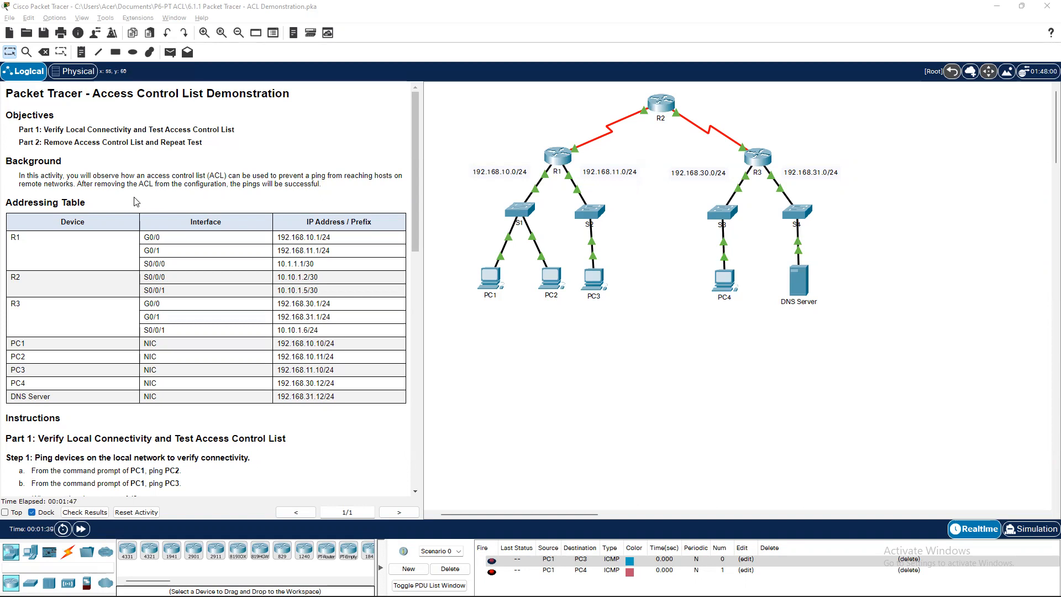
{"action": "scroll", "coordinate": [120, 316], "scroll_direction": "down", "scroll_amount": 2}
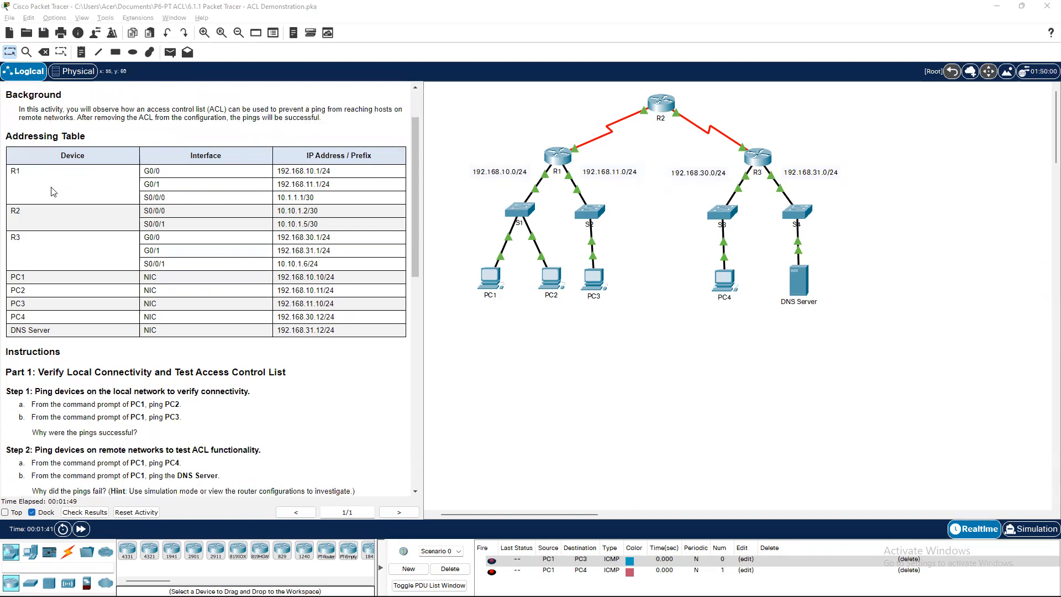
{"action": "scroll", "coordinate": [53, 191], "scroll_direction": "up", "scroll_amount": 2}
{"action": "left_click_drag", "start_coordinate": [448, 90], "coordinate": [898, 334]}
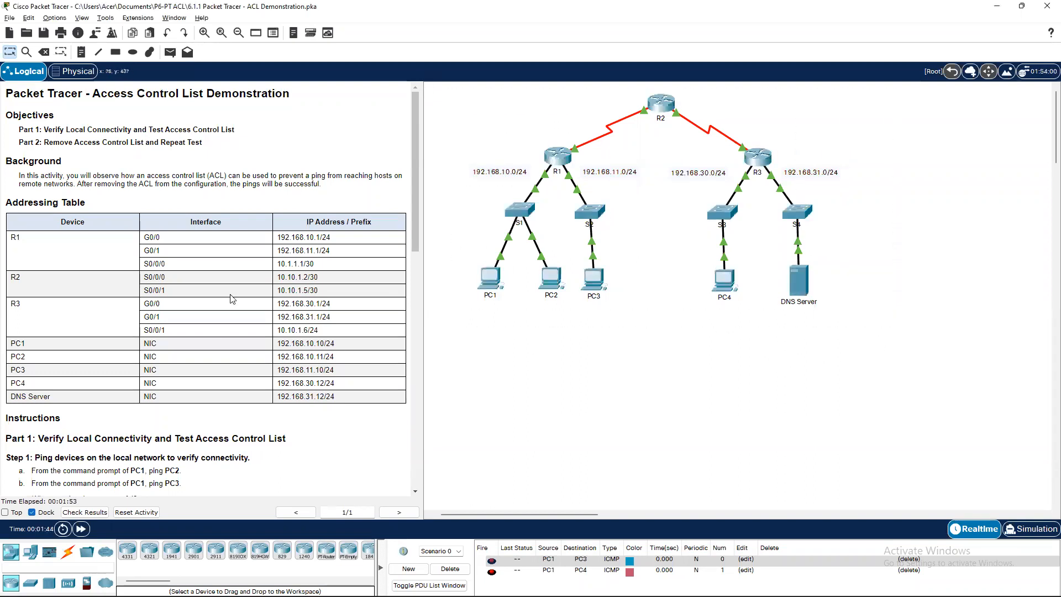
{"action": "scroll", "coordinate": [262, 261], "scroll_direction": "down", "scroll_amount": 3}
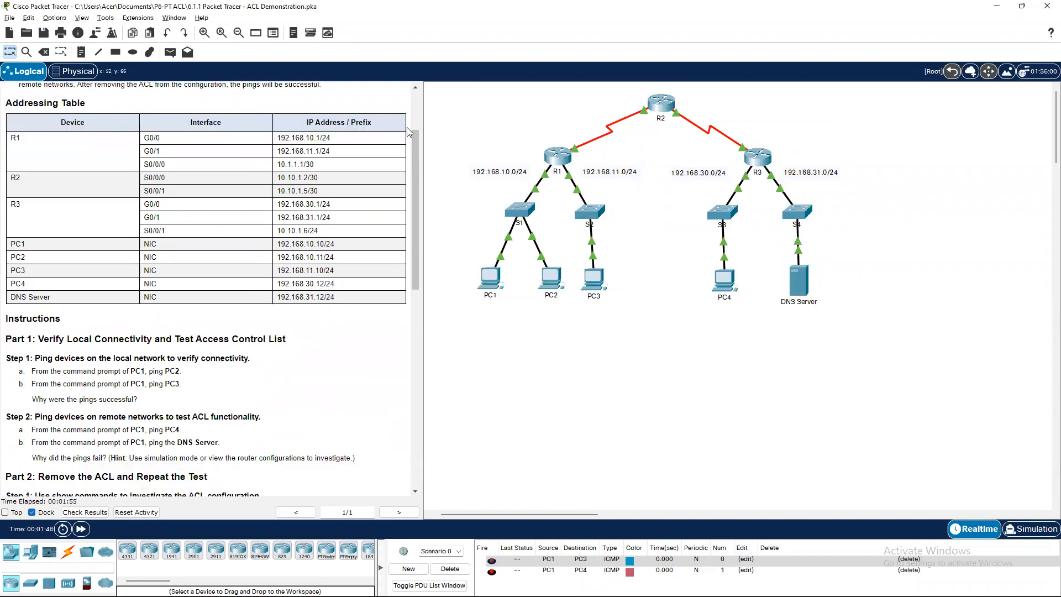
{"action": "scroll", "coordinate": [65, 326], "scroll_direction": "down", "scroll_amount": 2}
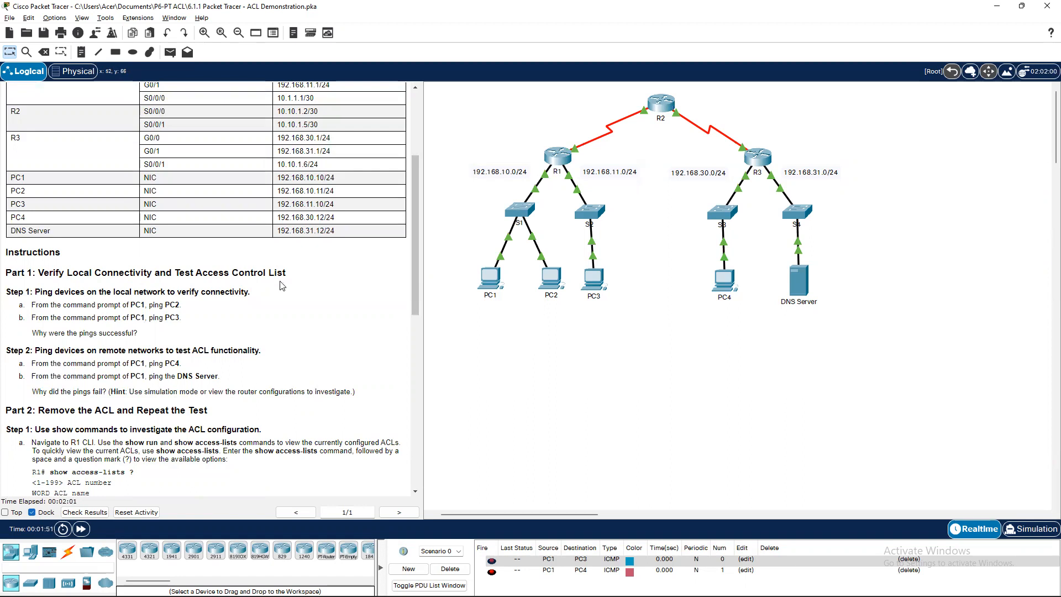
{"action": "scroll", "coordinate": [132, 281], "scroll_direction": "down", "scroll_amount": 3}
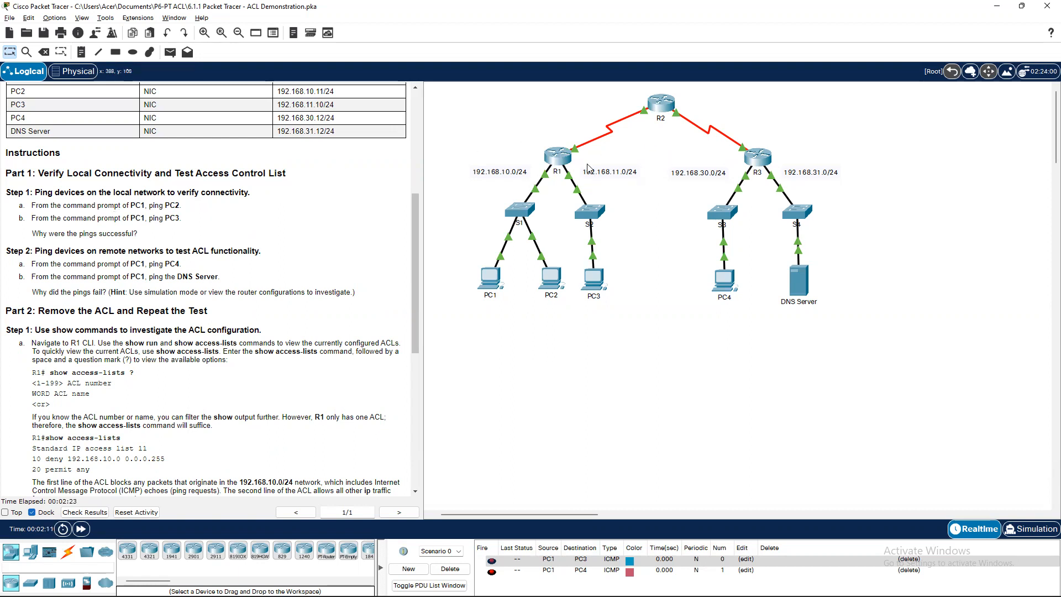
Open PC1's command prompt, place its window beside the instructions, and ping PC2 at 192.168.10.11
{"action": "left_click", "coordinate": [494, 278]}
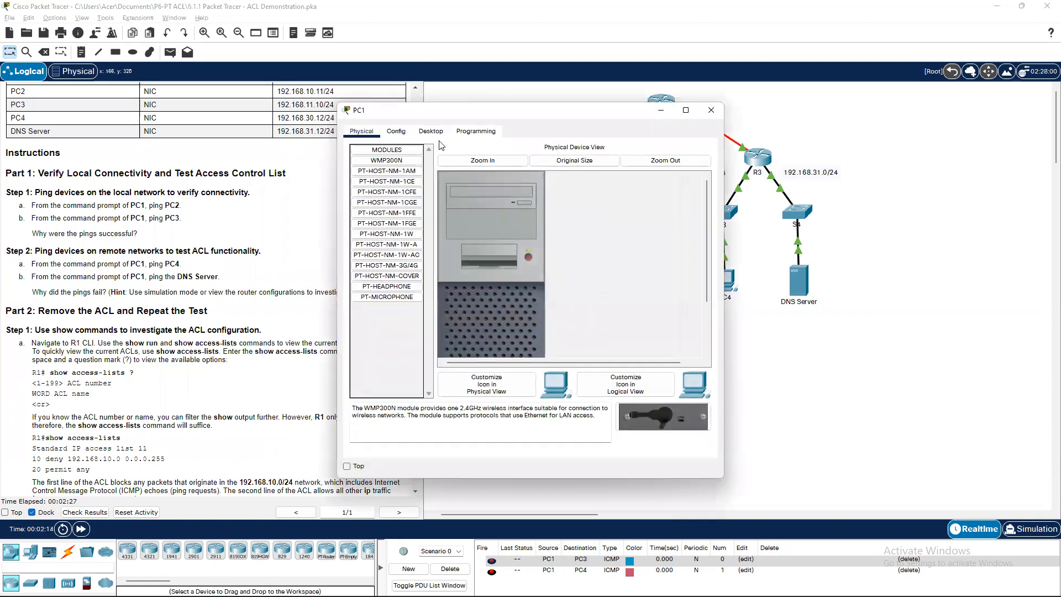
{"action": "left_click", "coordinate": [435, 133]}
{"action": "left_click", "coordinate": [581, 194]}
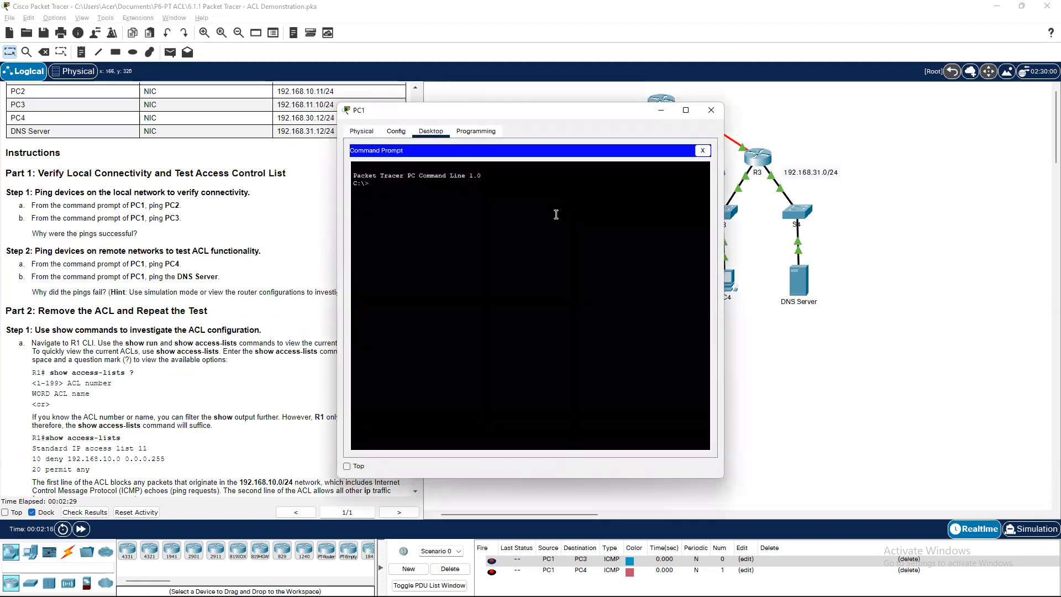
{"action": "scroll", "coordinate": [262, 225], "scroll_direction": "up", "scroll_amount": 5}
{"action": "left_click_drag", "start_coordinate": [515, 115], "coordinate": [709, 115]}
{"action": "type", "text": "ping 1"}
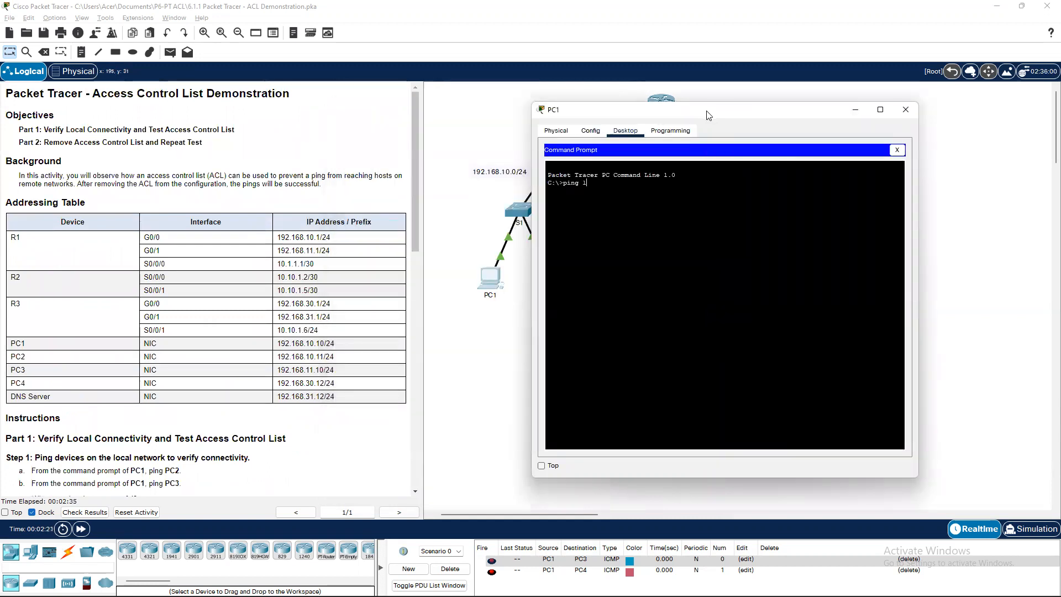
{"action": "type", "text": "92.168.10.1"}
{"action": "key", "text": "Return"}
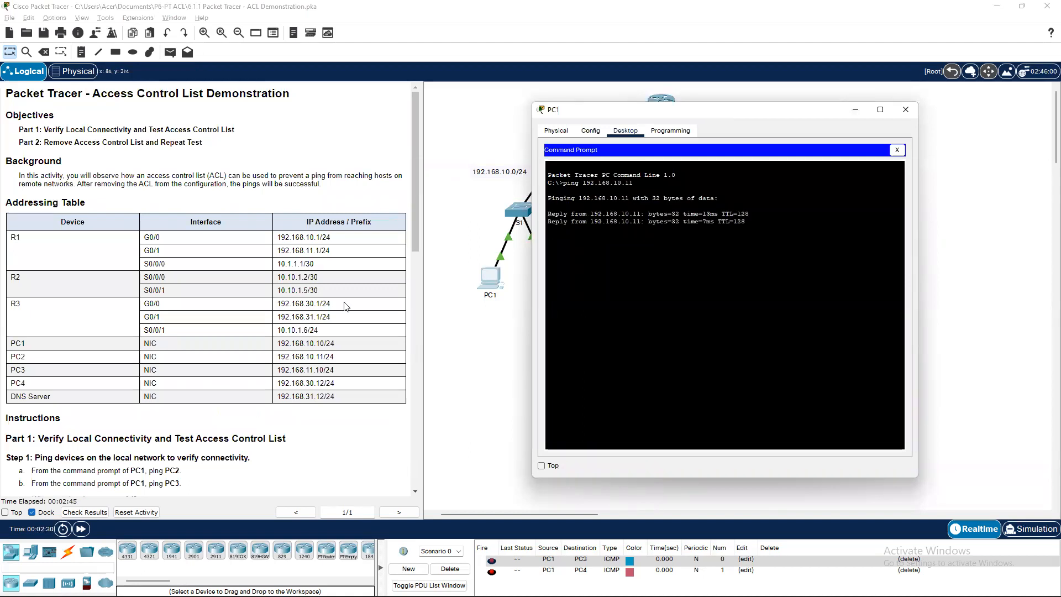
Ping PC3 at 192.168.11.10 from PC1's command prompt, running the ping twice
{"action": "scroll", "coordinate": [353, 301], "scroll_direction": "down", "scroll_amount": 5}
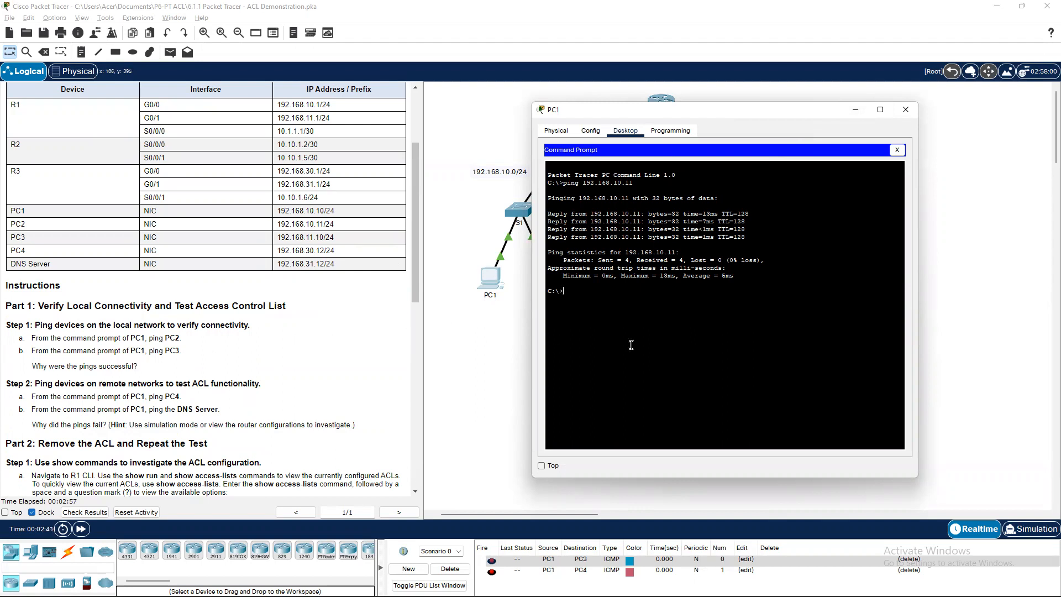
{"action": "scroll", "coordinate": [362, 357], "scroll_direction": "up", "scroll_amount": 3}
{"action": "type", "text": "ping 192.168"}
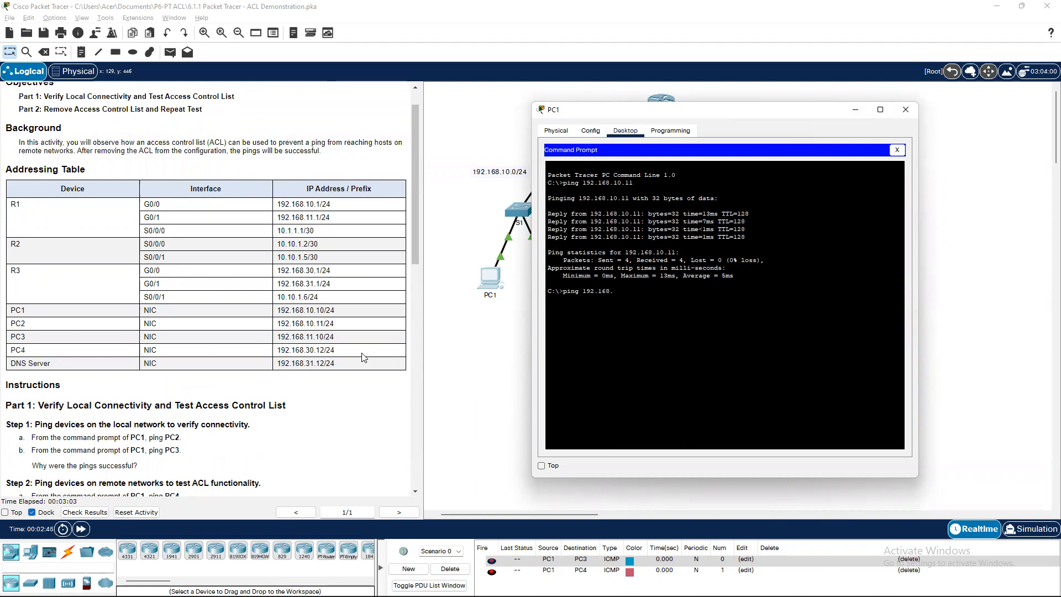
{"action": "type", "text": ".11.10"}
{"action": "key", "text": "Return"}
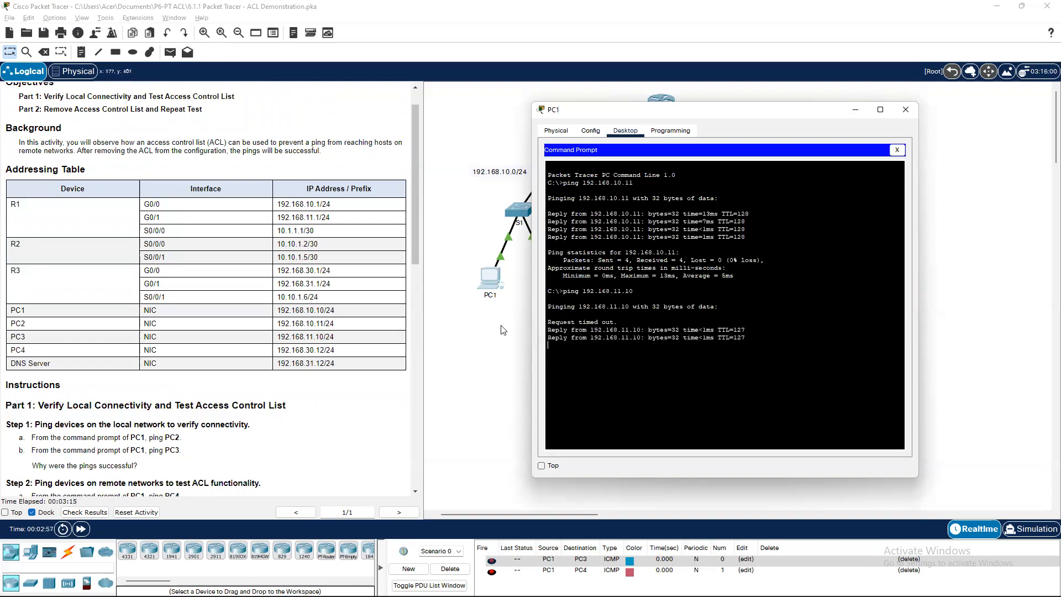
{"action": "key", "text": "Up"}
{"action": "key", "text": "Return"}
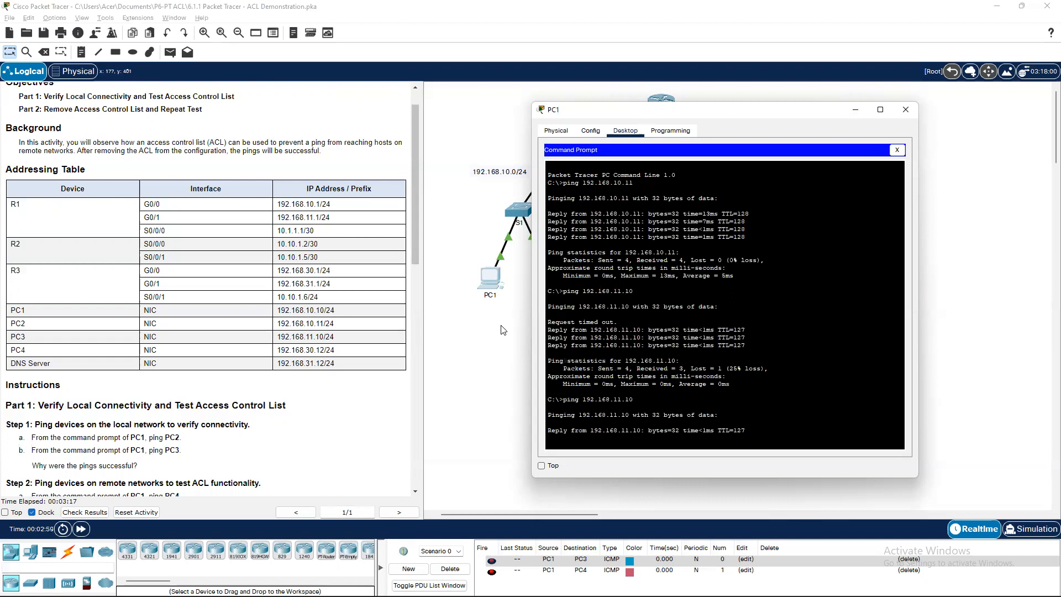
Check the remote-network test instructions and topology, and ping the DNS Server at 192.168.31.12 from PC1's command prompt
{"action": "scroll", "coordinate": [80, 308], "scroll_direction": "down", "scroll_amount": 3}
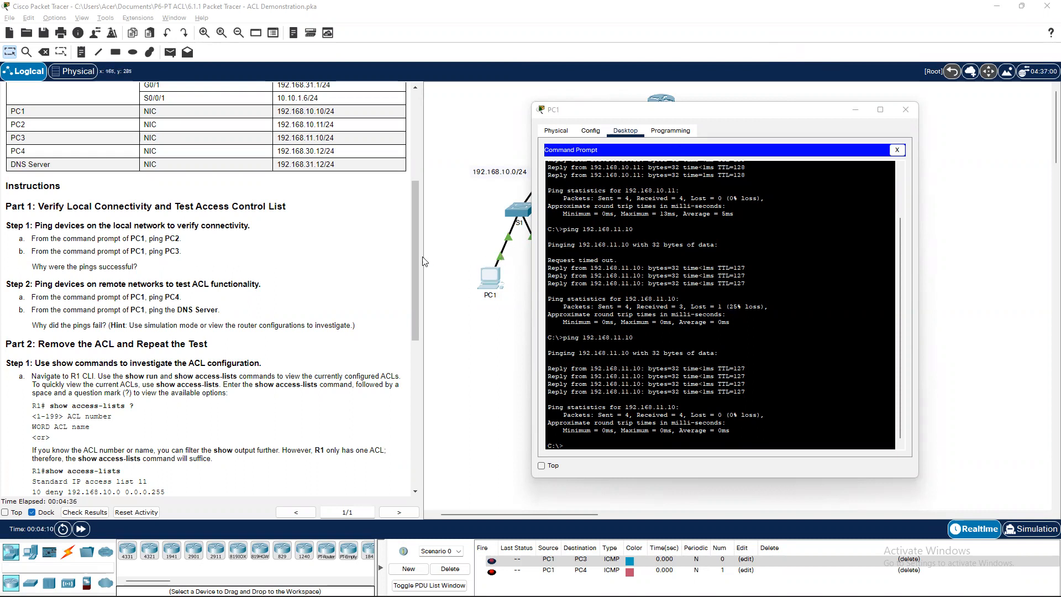
{"action": "scroll", "coordinate": [33, 356], "scroll_direction": "down", "scroll_amount": 1}
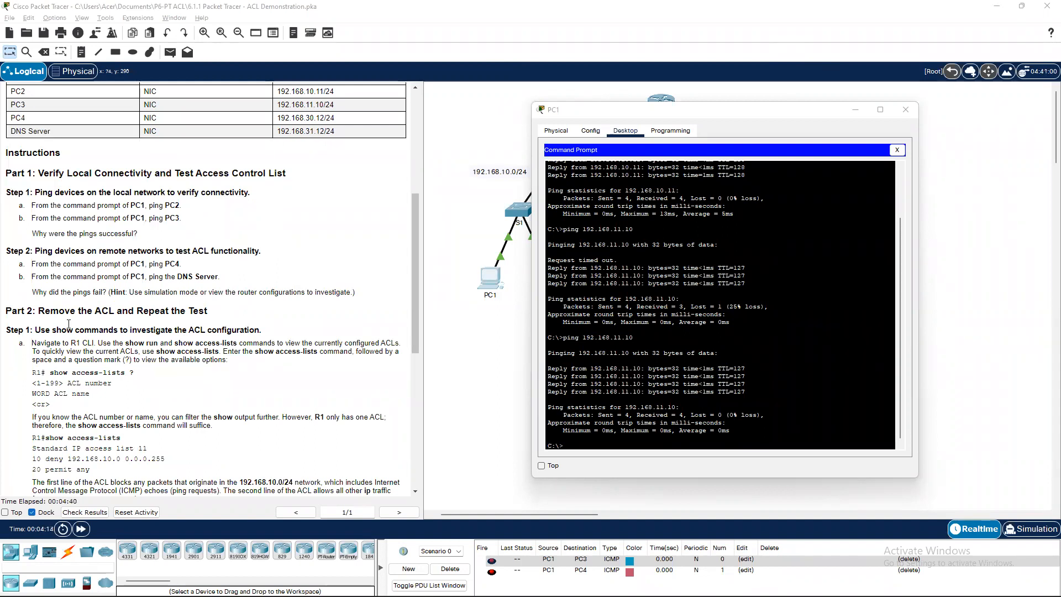
{"action": "scroll", "coordinate": [52, 288], "scroll_direction": "up", "scroll_amount": 1}
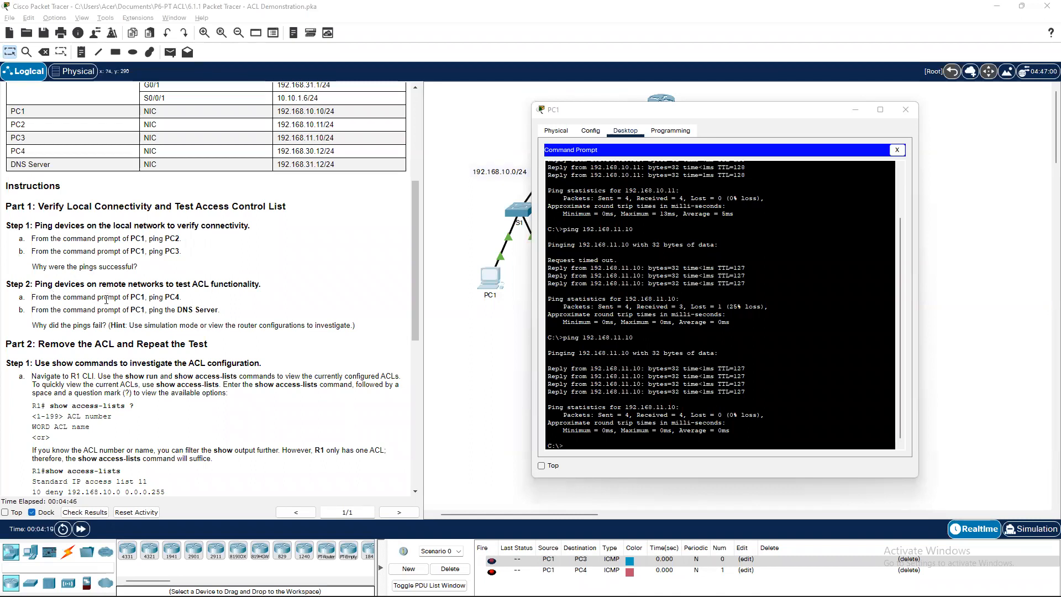
{"action": "left_click", "coordinate": [855, 110]}
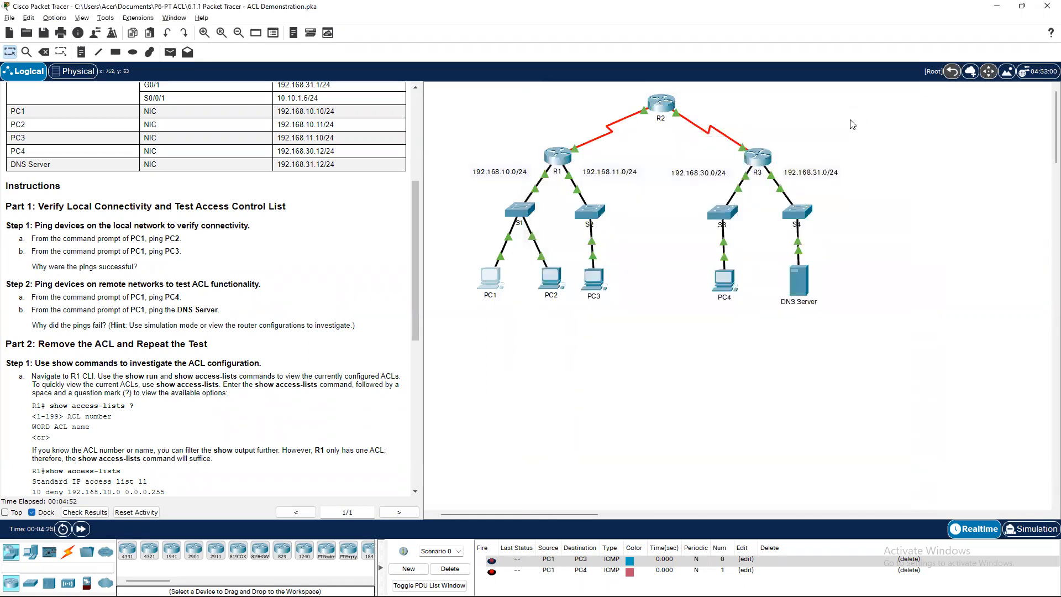
{"action": "left_click_drag", "start_coordinate": [693, 255], "coordinate": [774, 326]}
{"action": "left_click", "coordinate": [490, 278]}
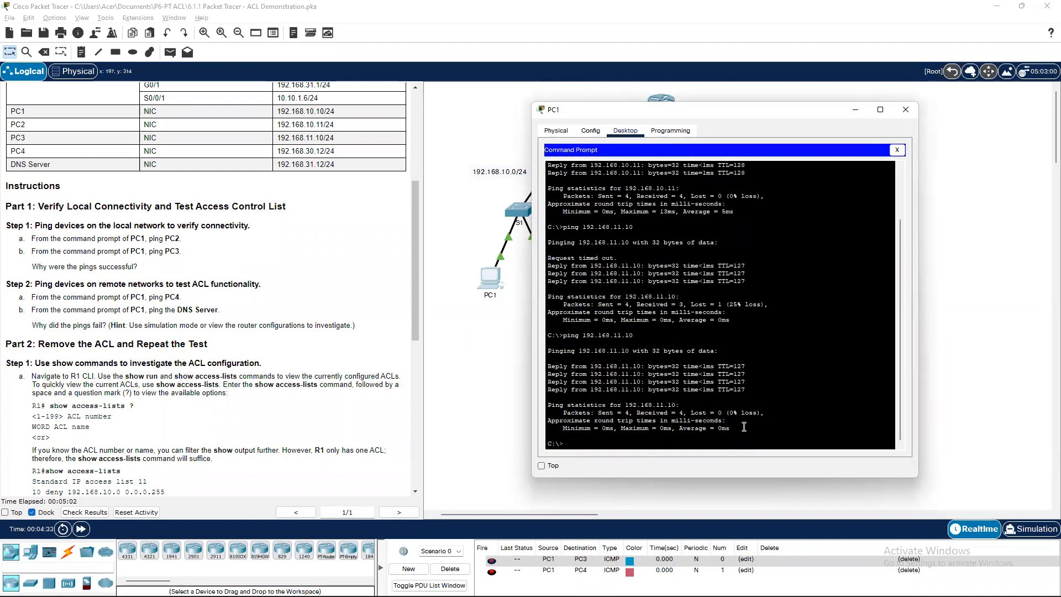
{"action": "key", "text": "Return"}
{"action": "type", "text": "ping"}
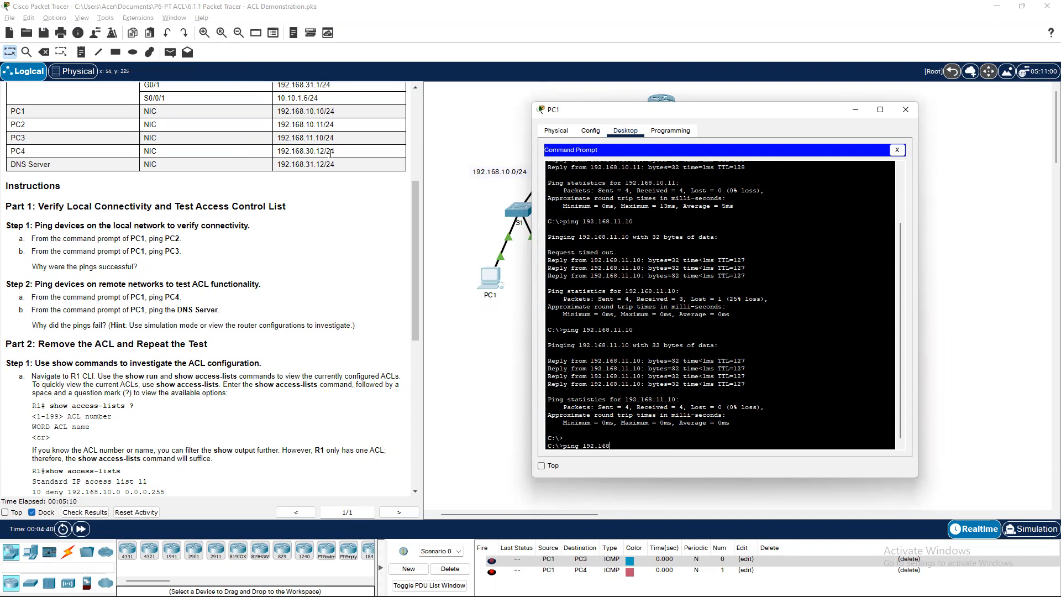
{"action": "type", "text": "192.168.31.12"}
{"action": "key", "text": "Return"}
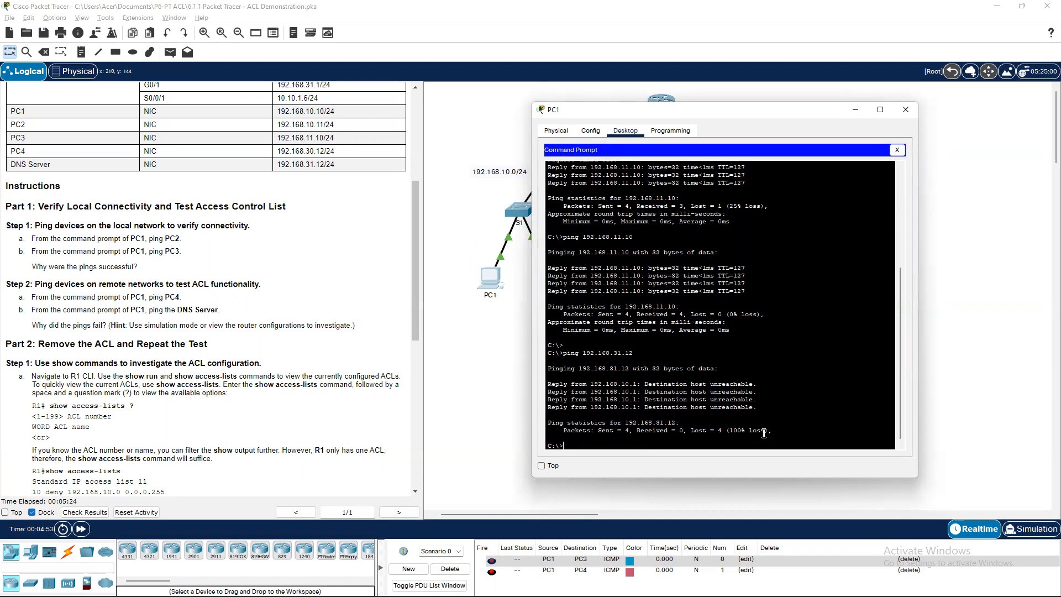
Repeat the ping from PC1 to 192.168.31.12 and minimize the PC1 window
{"action": "type", "text": "ng 192.1168.1"}
{"action": "key", "text": "BackSpace"}
{"action": "type", "text": "31.12"}
{"action": "key", "text": "Return"}
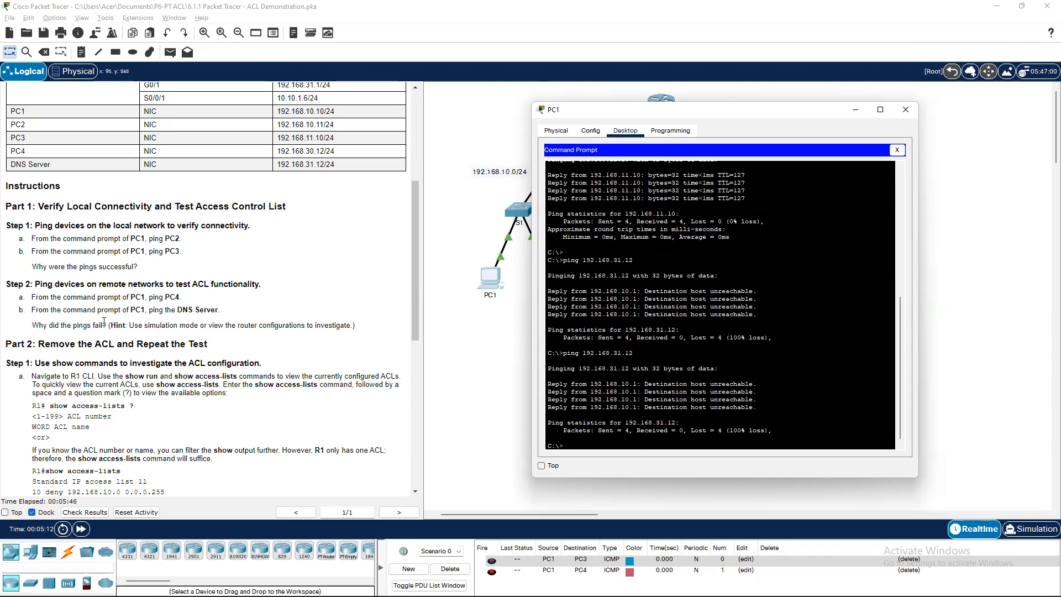
{"action": "left_click", "coordinate": [855, 110]}
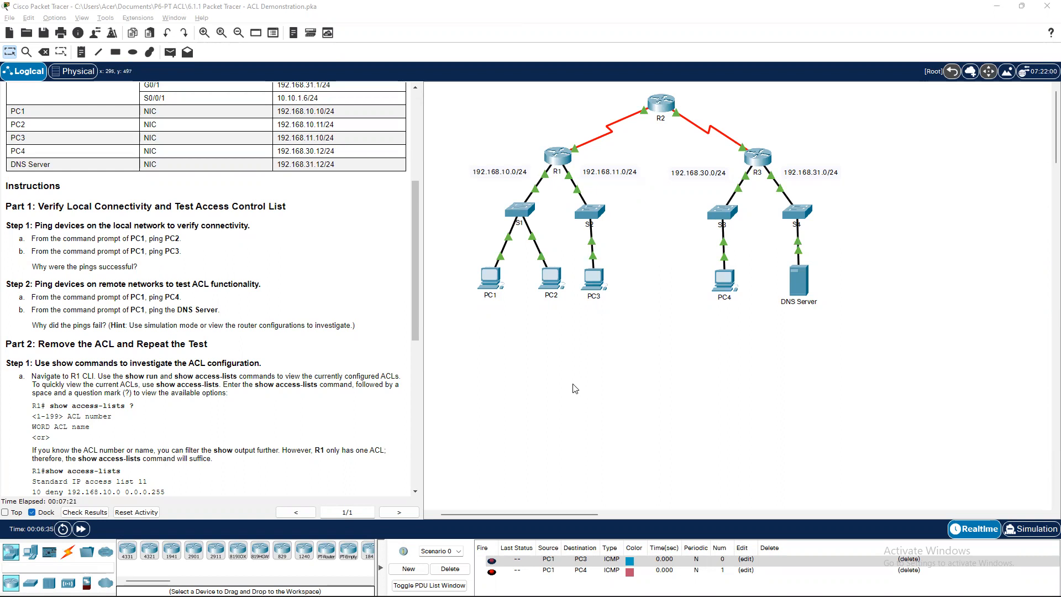
Open router R1's command line interface and enter privileged EXEC mode
{"action": "left_click", "coordinate": [557, 152]}
{"action": "left_click", "coordinate": [423, 132]}
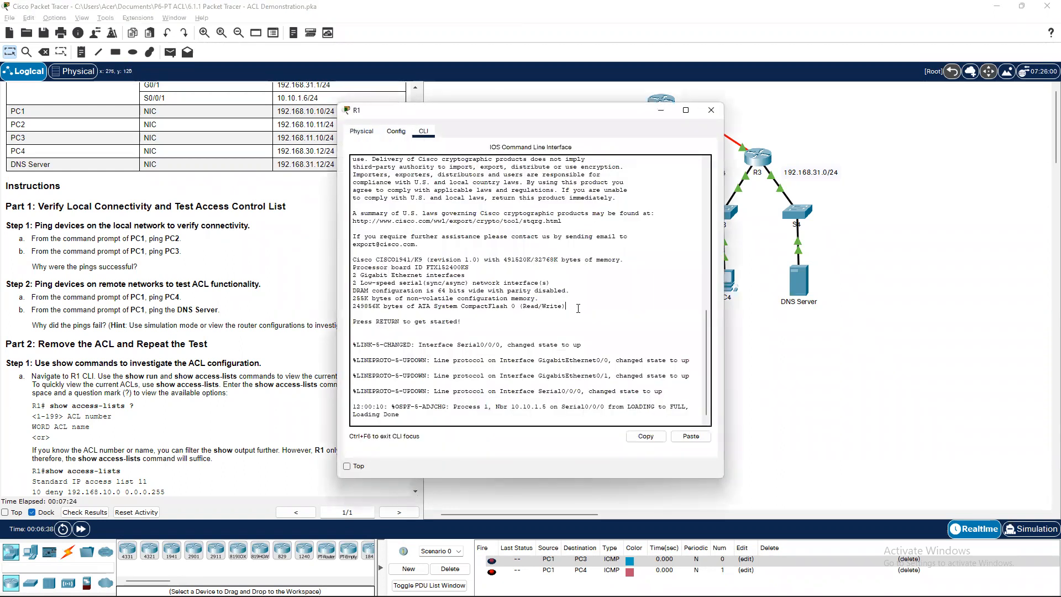
{"action": "key", "text": "Return"}
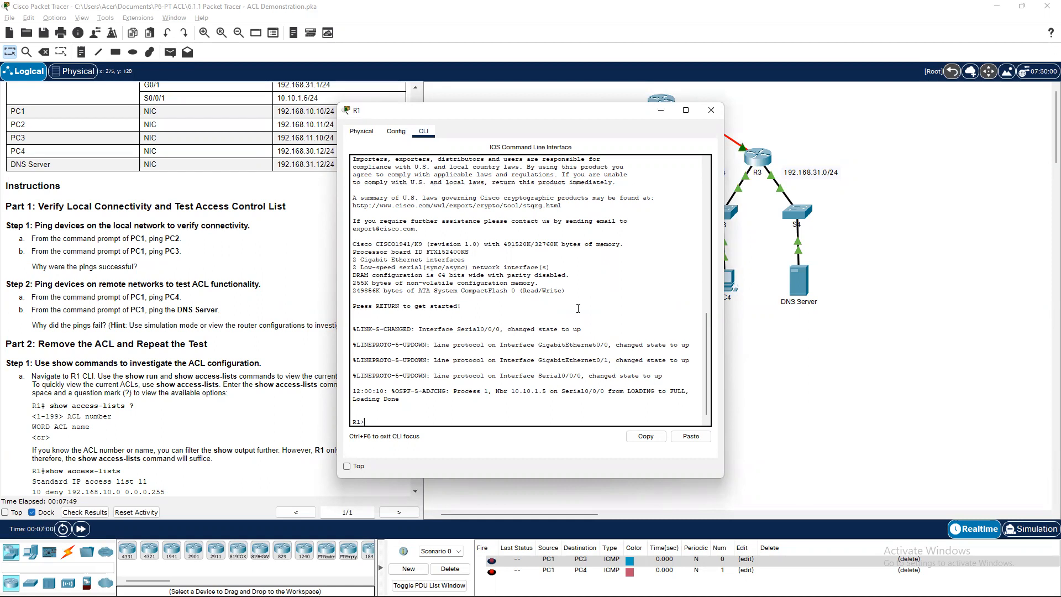
{"action": "type", "text": "ena"}
{"action": "key", "text": "Return"}
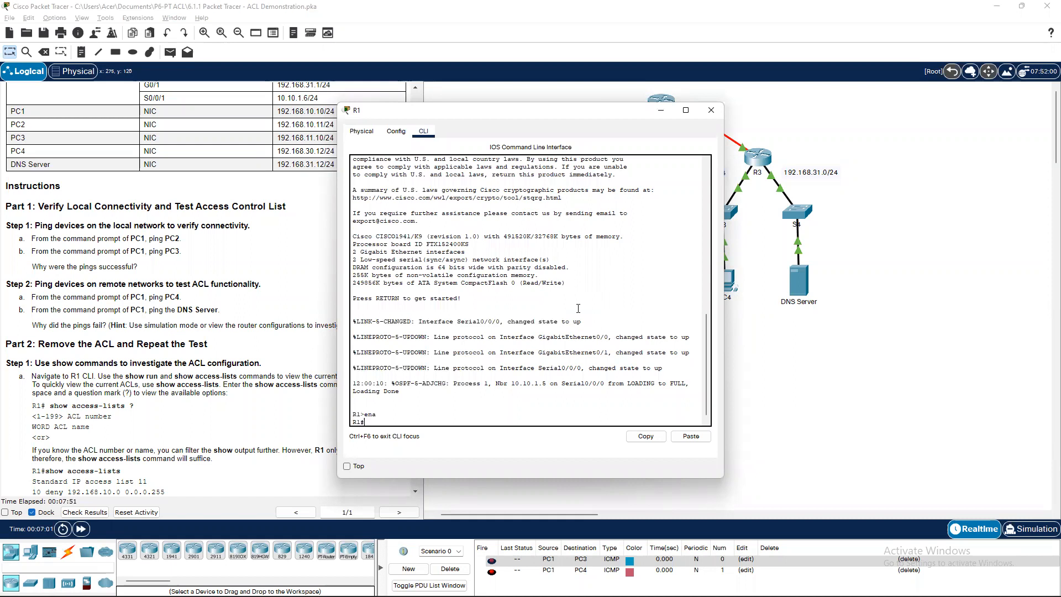
{"action": "type", "text": "conf t"}
{"action": "key", "text": "Return"}
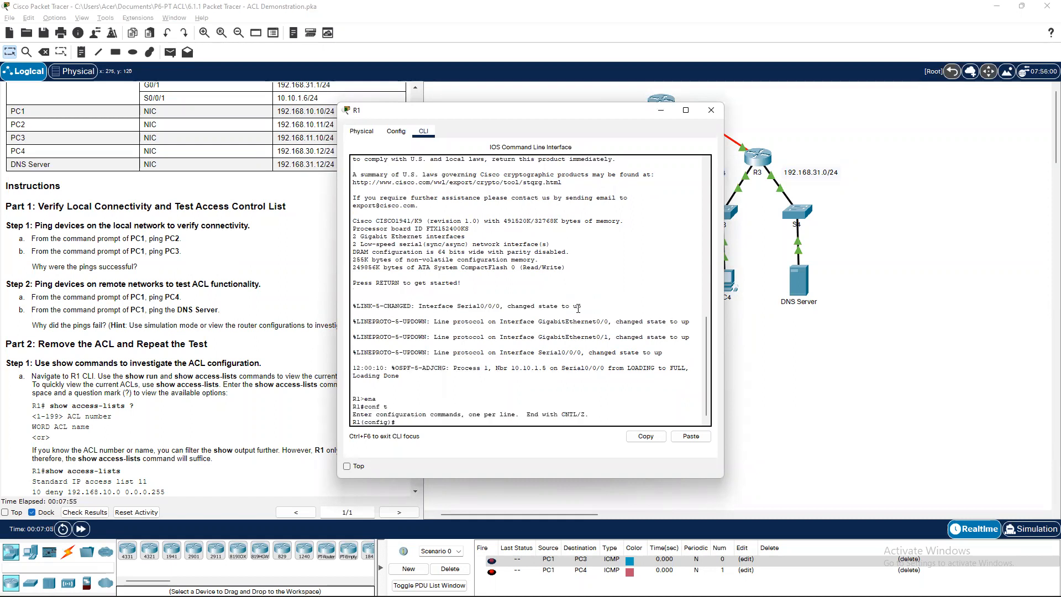
{"action": "type", "text": "exit"}
{"action": "key", "text": "Return"}
List the options of show access-lists on R1, display the configured access lists, and move the R1 window clear of the instructions
{"action": "type", "text": "sh"}
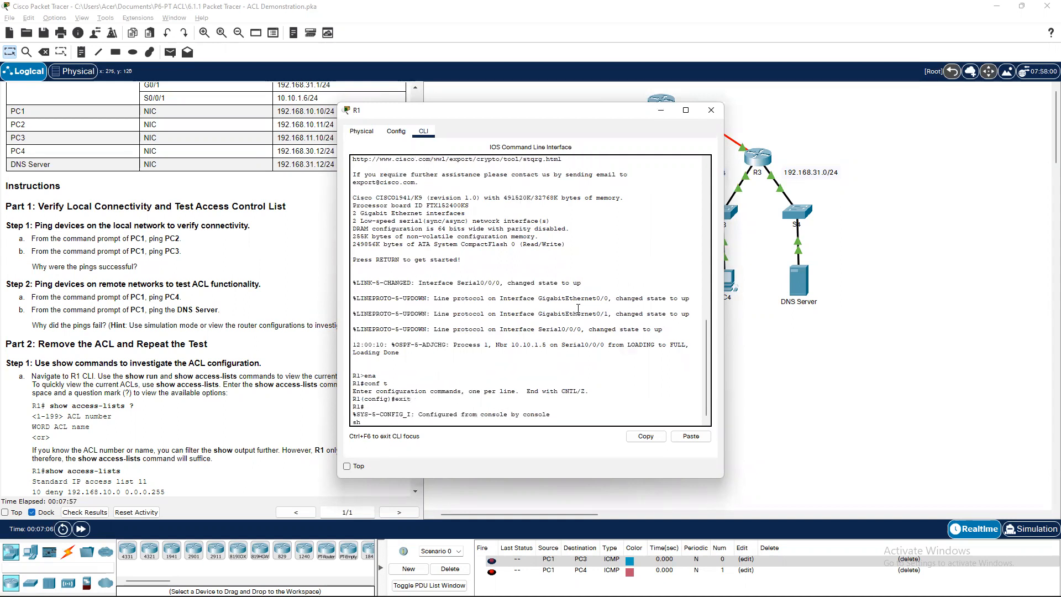
{"action": "key", "text": "Tab"}
{"action": "type", "text": "acc"}
{"action": "key", "text": "Tab"}
{"action": "type", "text": "?"}
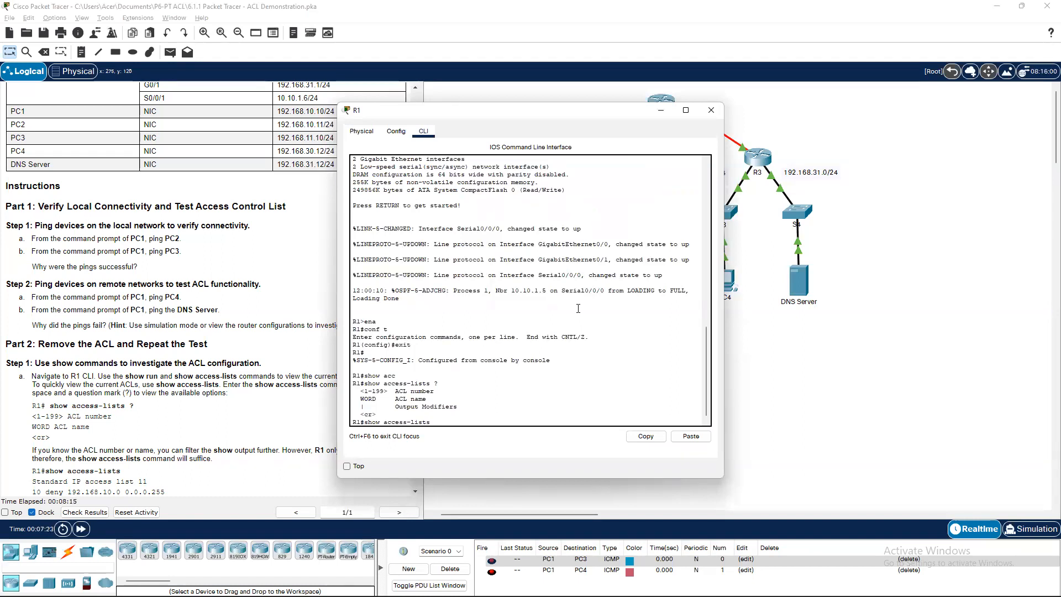
{"action": "left_click_drag", "start_coordinate": [534, 111], "coordinate": [745, 68]}
Examine the Part 2 explanation of access list 11, highlighting the 192.168.10.0/24 network and the deny 192.168.10.0 0.0.0.255 entry
{"action": "scroll", "coordinate": [141, 350], "scroll_direction": "down", "scroll_amount": 3}
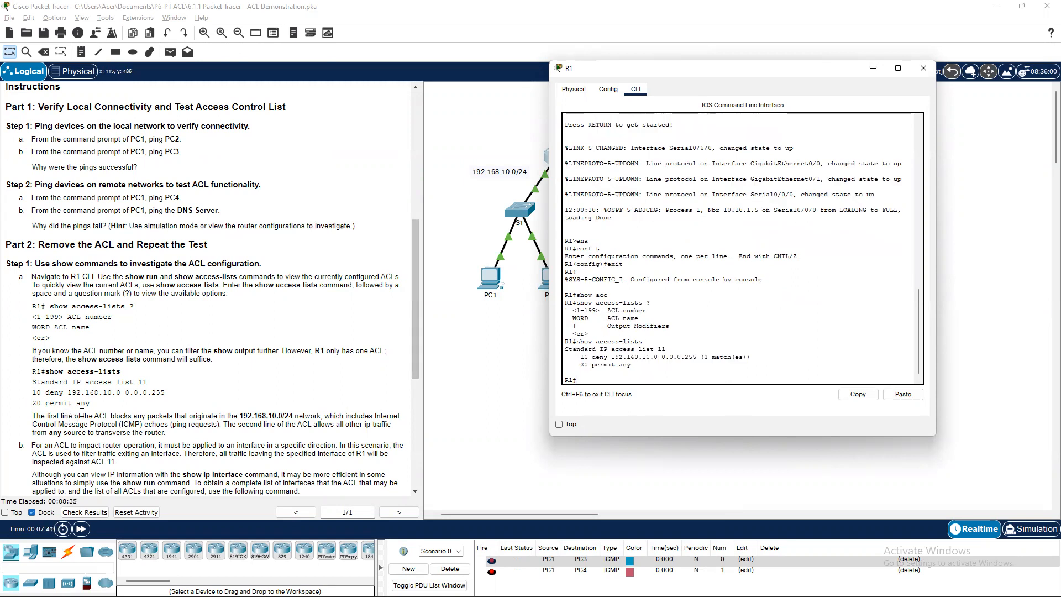
{"action": "scroll", "coordinate": [45, 381], "scroll_direction": "down", "scroll_amount": 1}
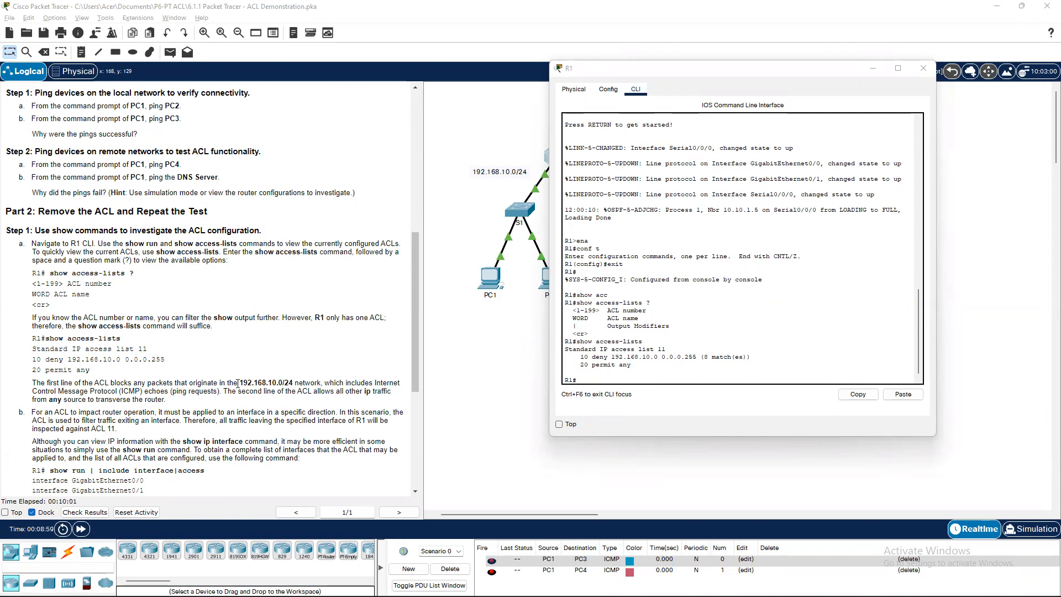
{"action": "left_click_drag", "start_coordinate": [241, 383], "coordinate": [289, 382]}
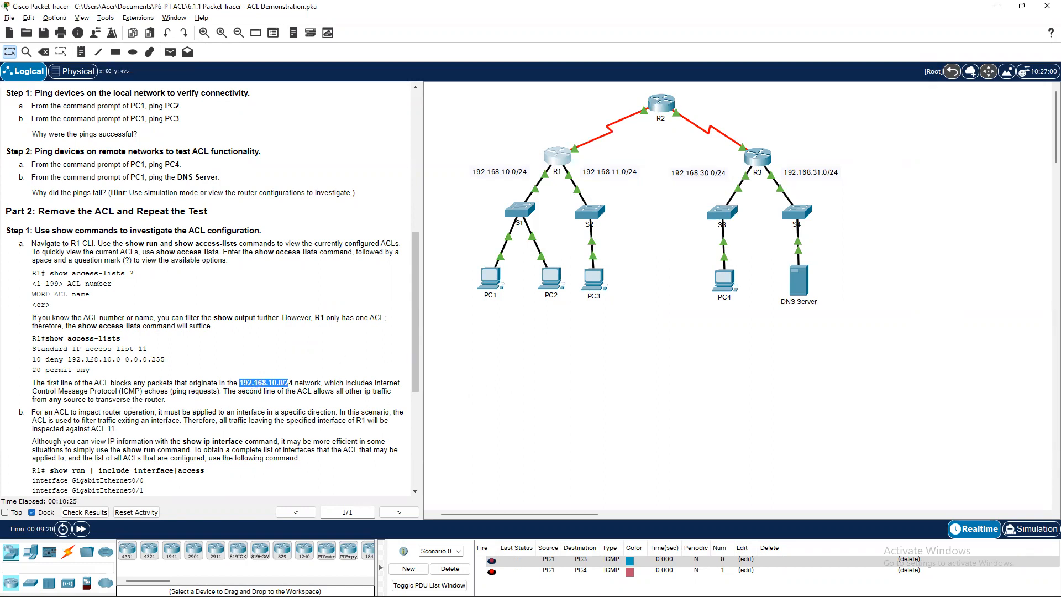
{"action": "left_click", "coordinate": [33, 363]}
{"action": "left_click_drag", "start_coordinate": [126, 349], "coordinate": [146, 348]}
{"action": "triple_click", "coordinate": [166, 357]}
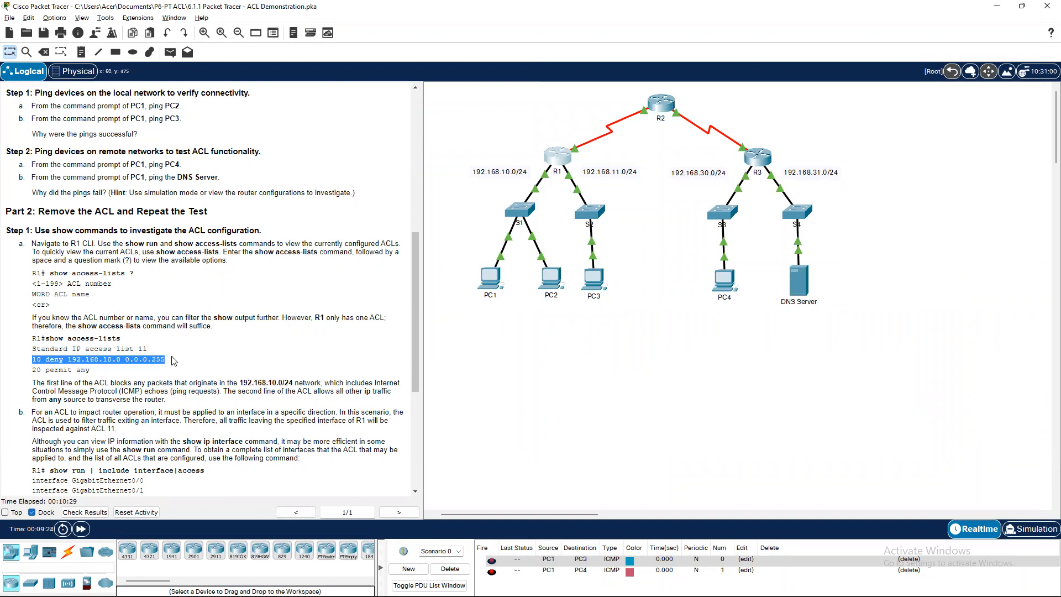
{"action": "left_click", "coordinate": [51, 369]}
{"action": "left_click_drag", "start_coordinate": [32, 359], "coordinate": [151, 358]}
{"action": "left_click", "coordinate": [162, 358]}
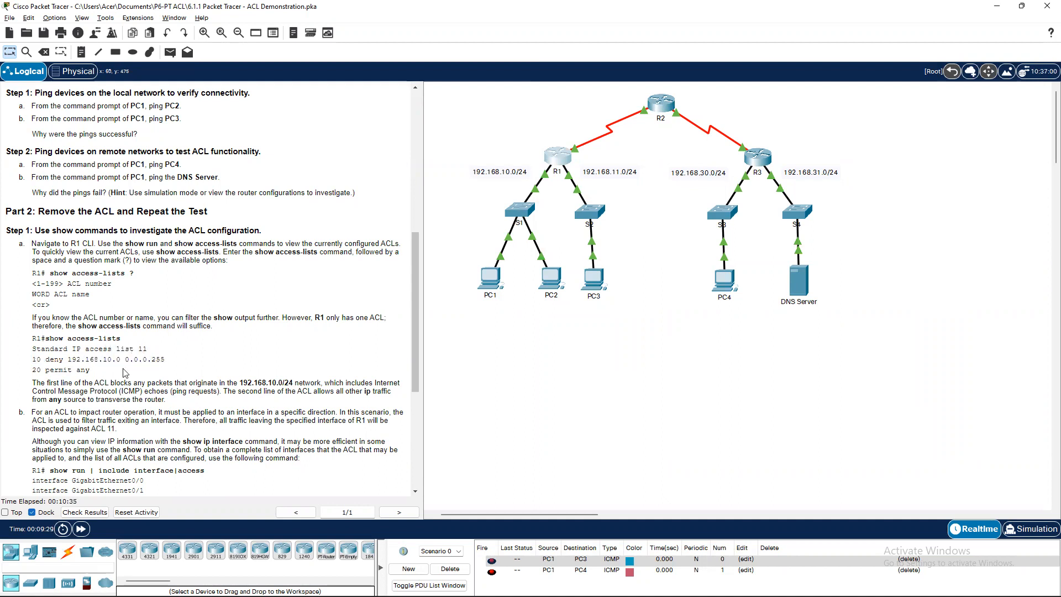
{"action": "left_click_drag", "start_coordinate": [69, 359], "coordinate": [169, 360]}
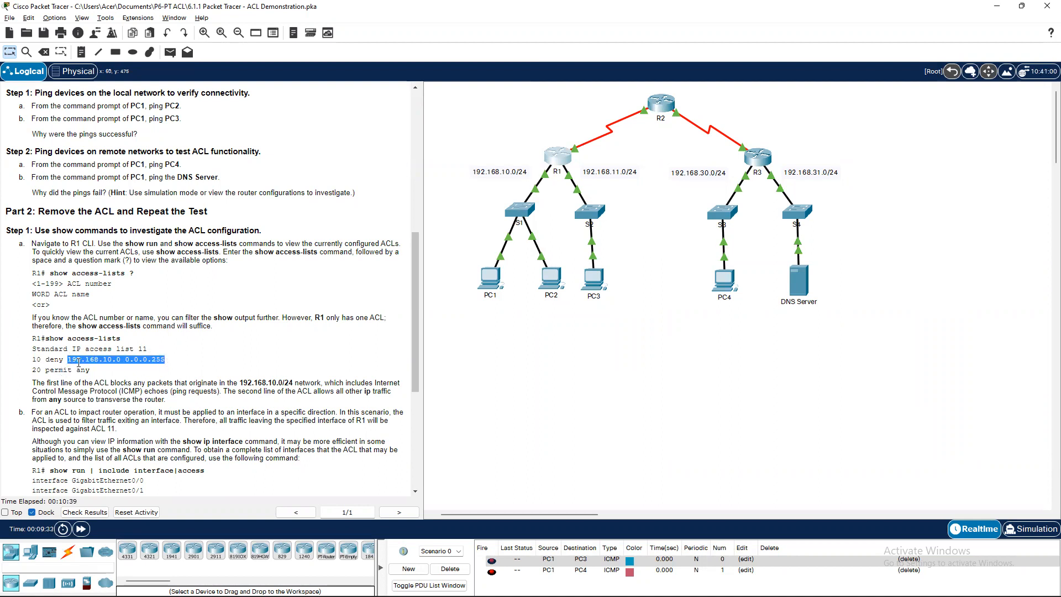
Examine the 20 permit any entry of access list 11 and the instructions on finding the interface and direction where the ACL is applied
{"action": "left_click", "coordinate": [79, 362]}
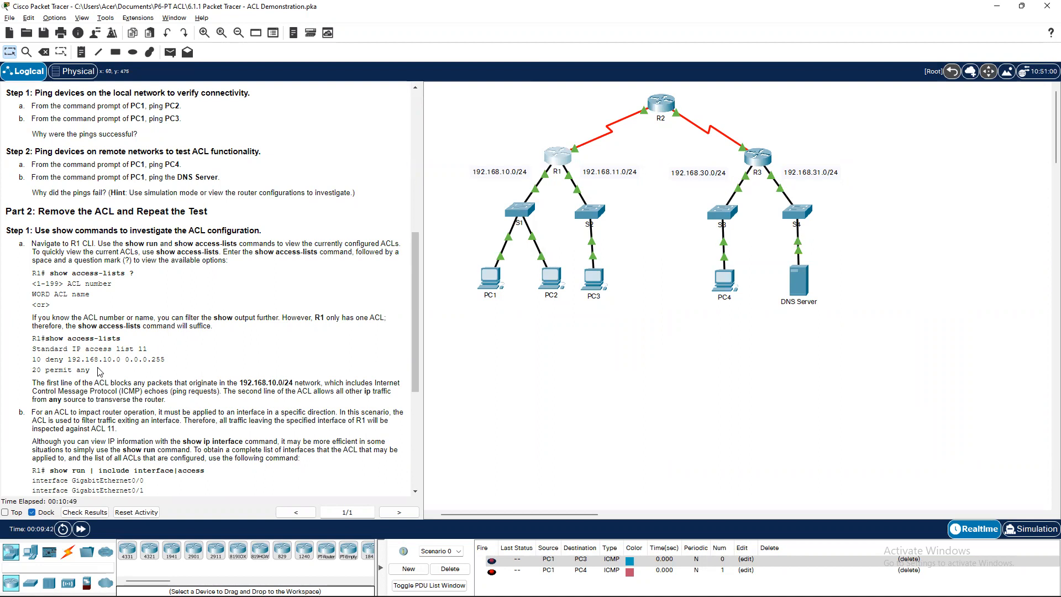
{"action": "left_click_drag", "start_coordinate": [90, 369], "coordinate": [32, 370]}
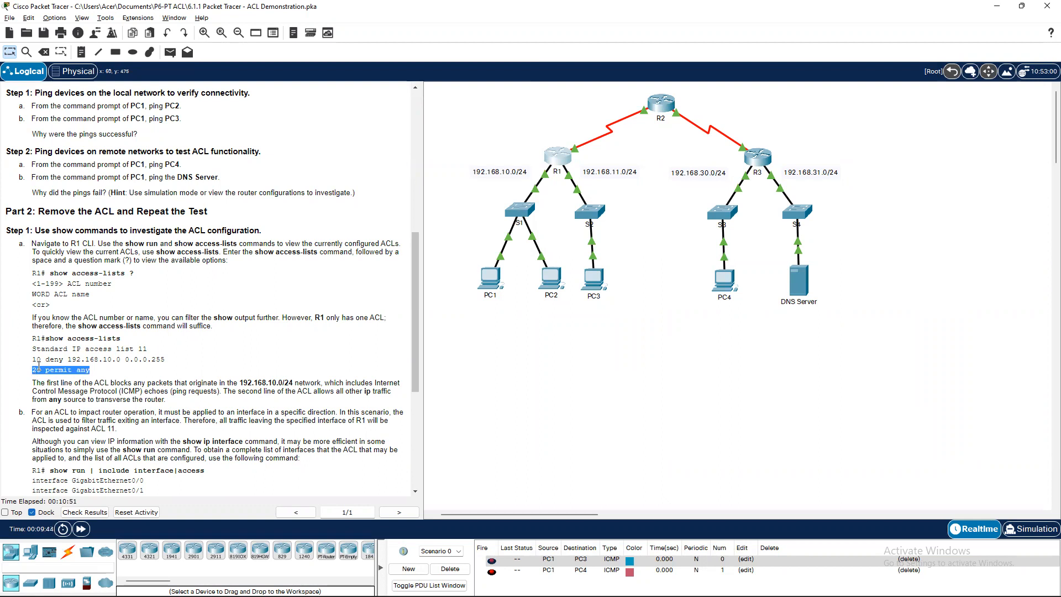
{"action": "scroll", "coordinate": [208, 363], "scroll_direction": "down", "scroll_amount": 2}
{"action": "left_click", "coordinate": [83, 326]}
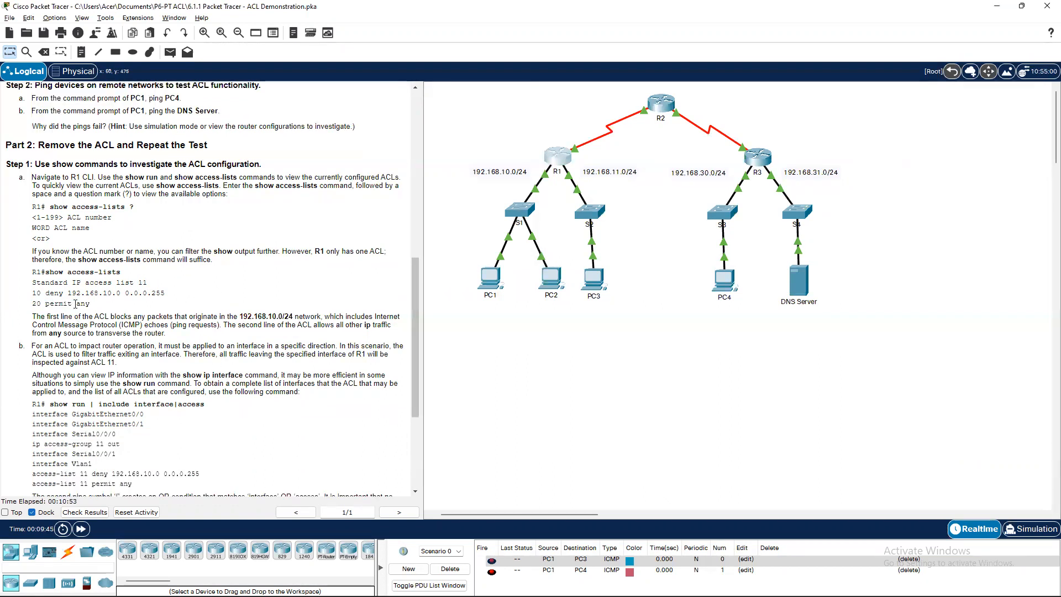
{"action": "scroll", "coordinate": [81, 301], "scroll_direction": "down", "scroll_amount": 1}
{"action": "scroll", "coordinate": [82, 302], "scroll_direction": "down", "scroll_amount": 1}
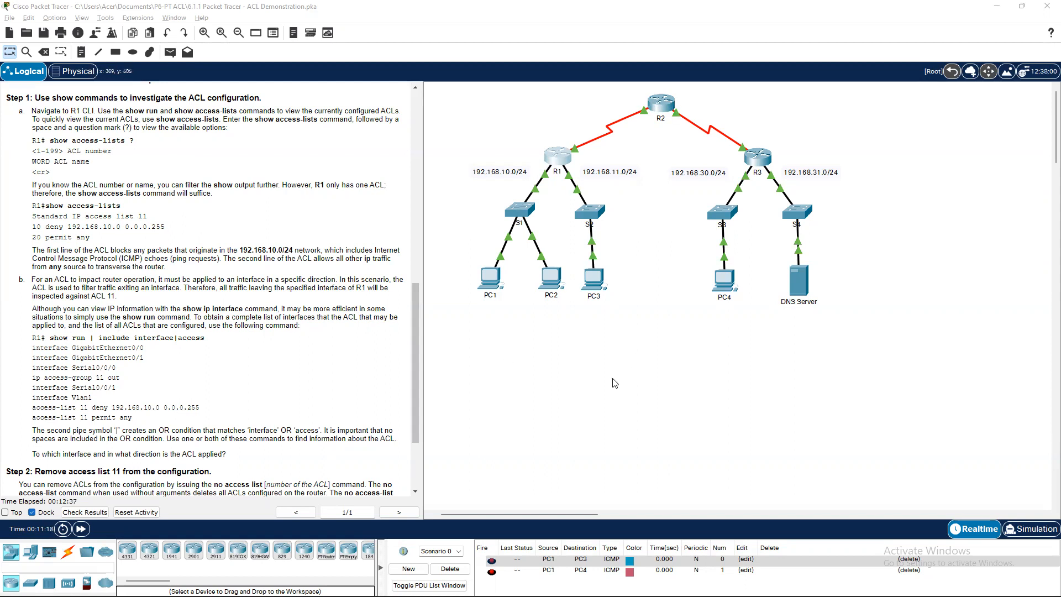
In R1's command line, run show run | include interface, then rerun it with the filter extended by | access
{"action": "left_click", "coordinate": [559, 157]}
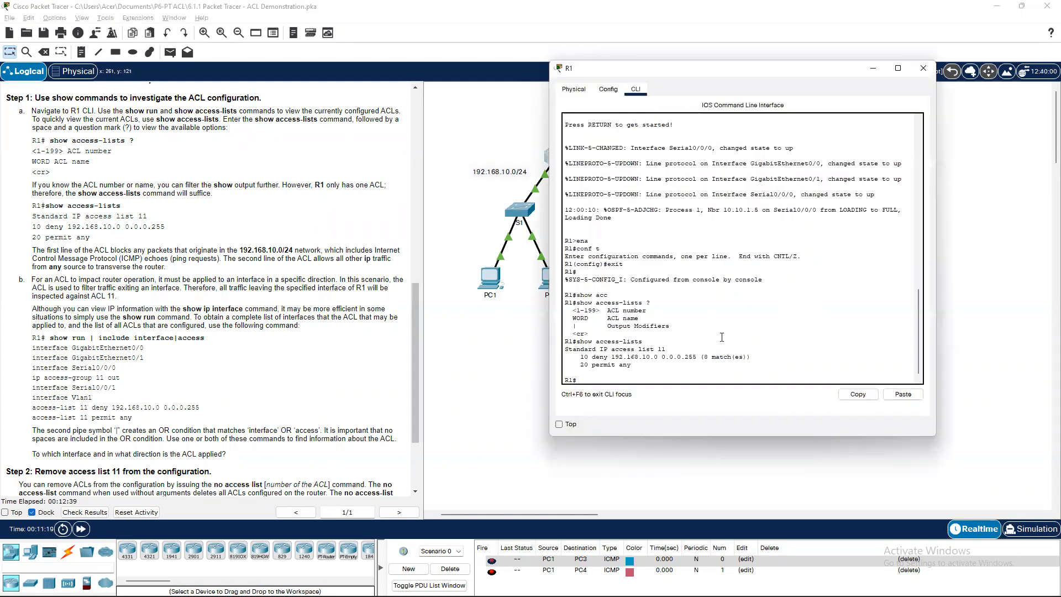
{"action": "type", "text": "show run | include interfa"}
{"action": "key", "text": "Tab"}
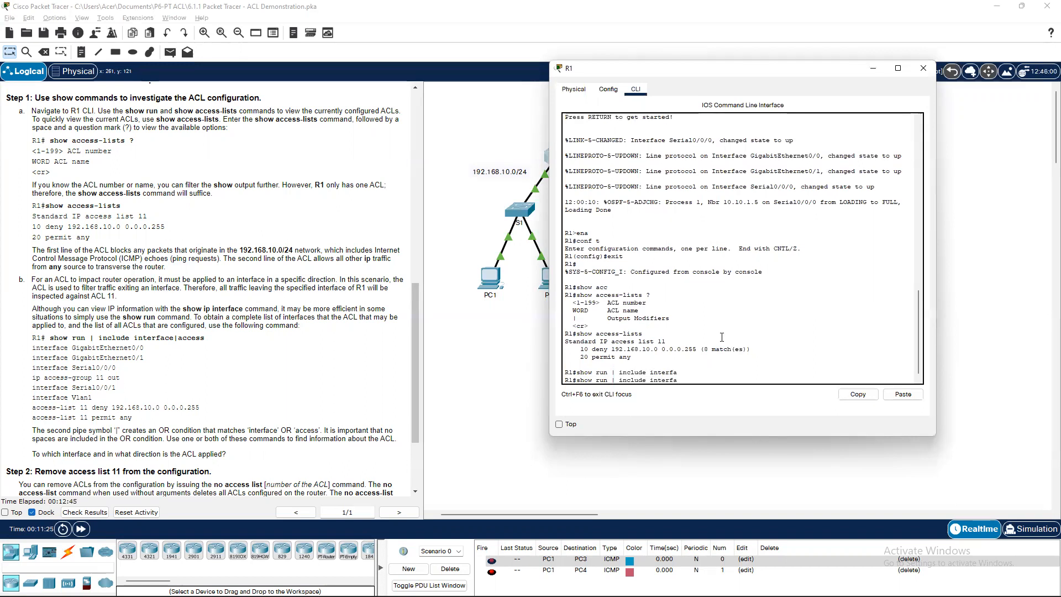
{"action": "type", "text": "ce \""}
{"action": "key", "text": "Return"}
{"action": "key", "text": "Up"}
{"action": "type", "text": "| access"}
{"action": "key", "text": "Return"}
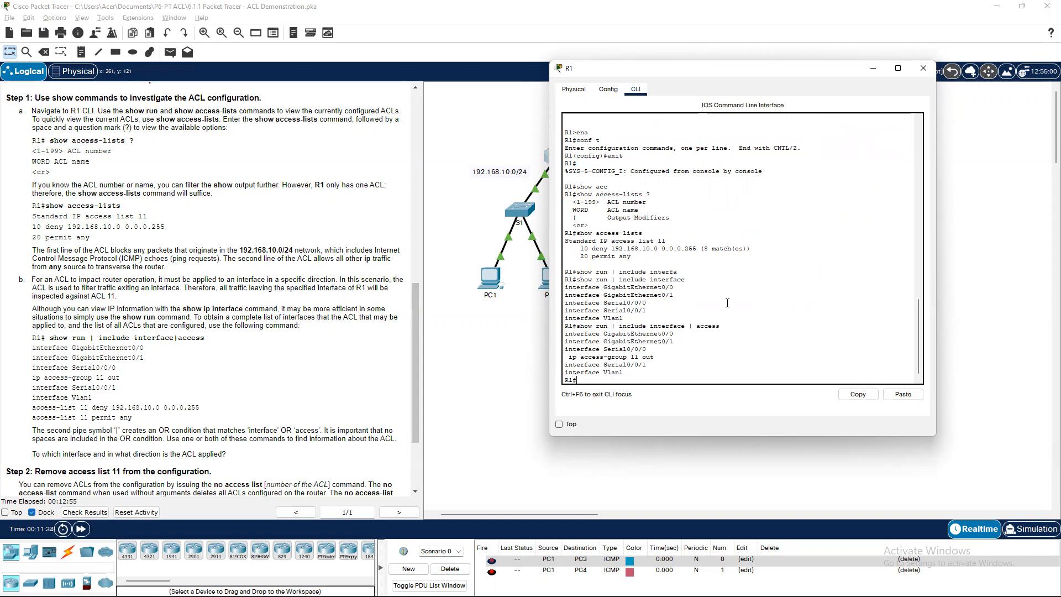
Read the Step 2 instructions for removing access list 11 and enter global configuration mode on R1
{"action": "scroll", "coordinate": [123, 434], "scroll_direction": "down", "scroll_amount": 1}
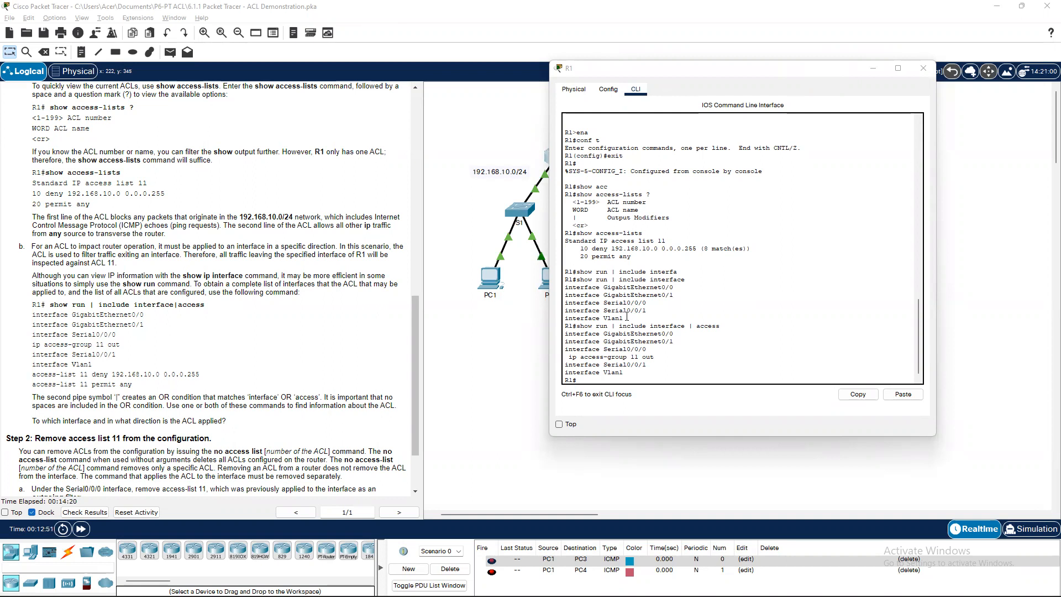
{"action": "scroll", "coordinate": [183, 394], "scroll_direction": "down", "scroll_amount": 3}
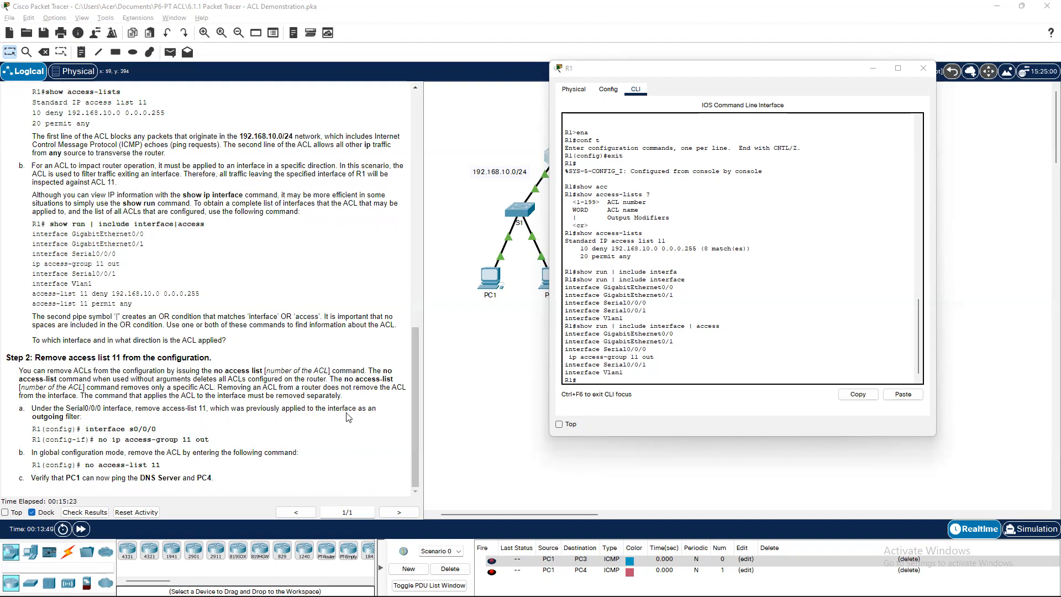
{"action": "left_click", "coordinate": [680, 390]}
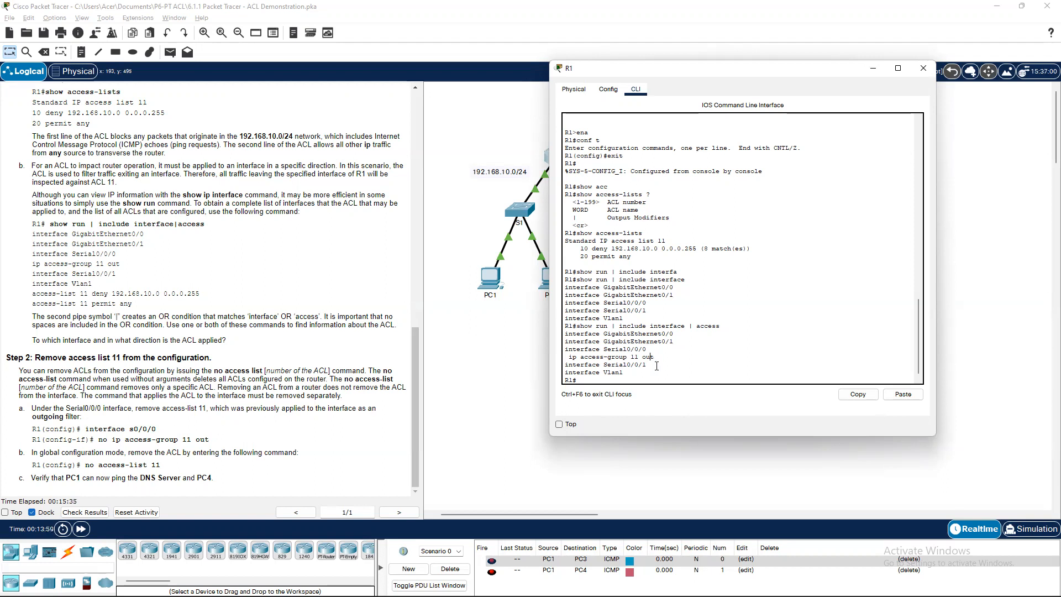
{"action": "key", "text": "Return"}
{"action": "type", "text": "cobnf t"}
{"action": "key", "text": "Return"}
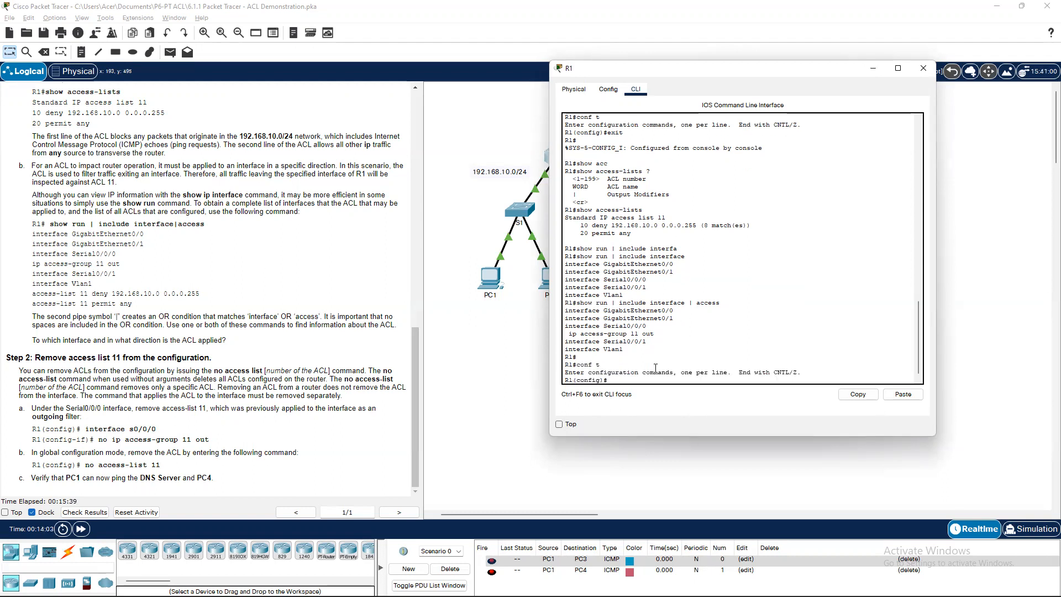
Under R1's interface s0/0/0, remove the outgoing filter with no ip access-group 11 out
{"action": "type", "text": "inte"}
{"action": "key", "text": "Tab"}
{"action": "type", "text": "s"}
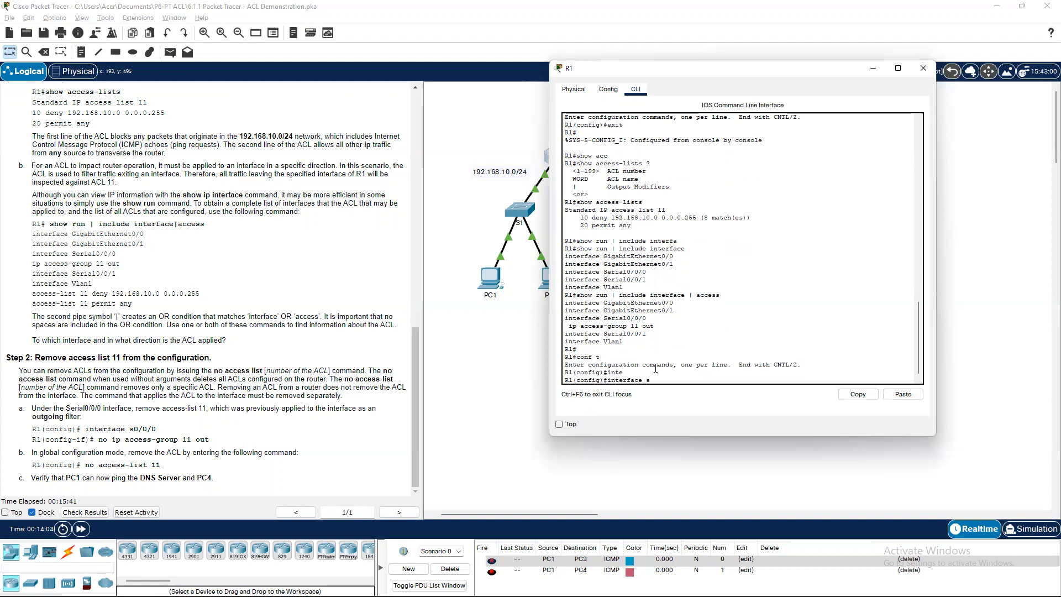
{"action": "type", "text": "0/0/0"}
{"action": "key", "text": "Return"}
{"action": "type", "text": "no ip ac"}
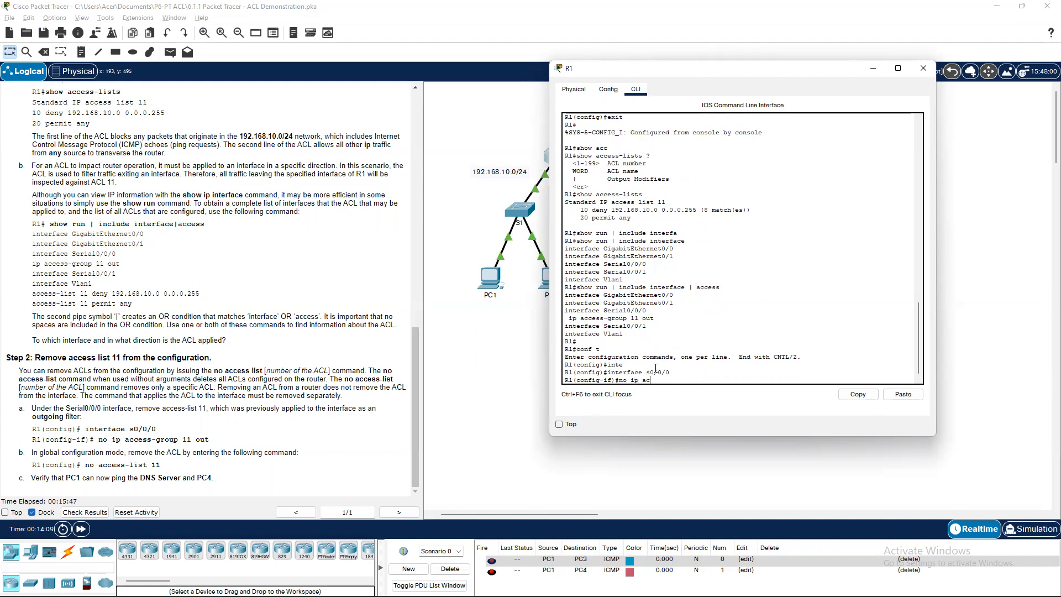
{"action": "key", "text": "Tab"}
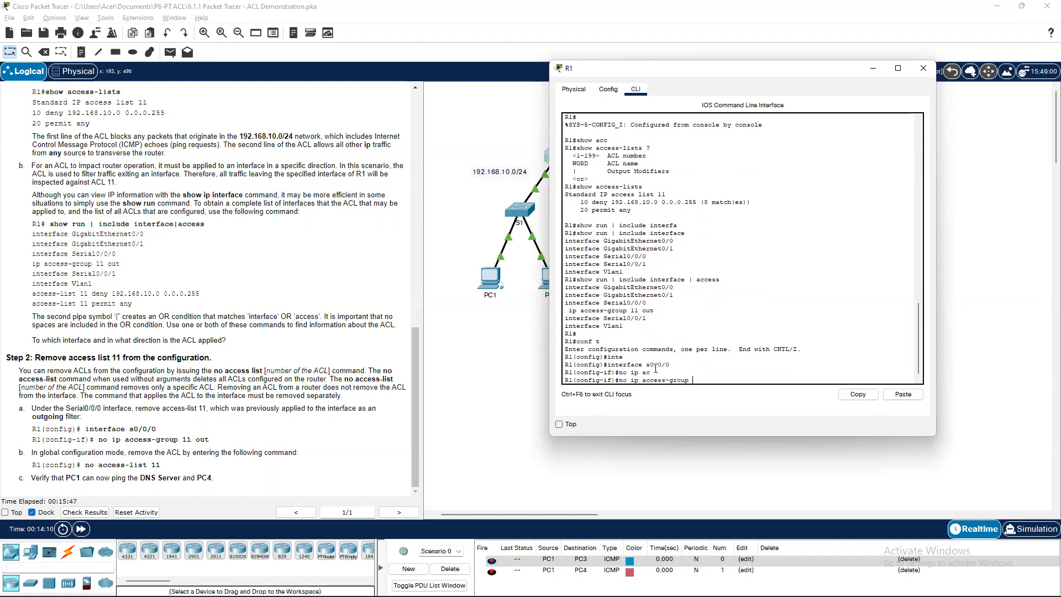
{"action": "type", "text": "11 out"}
{"action": "key", "text": "Return"}
Return to global configuration mode to remove the ACL with no access-list 11, and minimize the R1 window
{"action": "type", "text": "exit"}
{"action": "key", "text": "Return"}
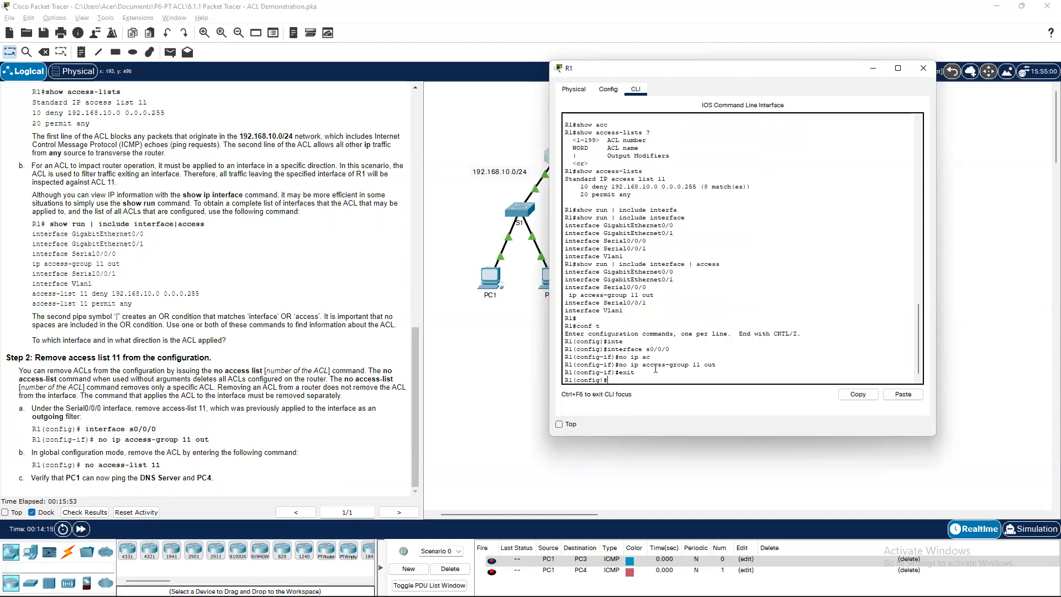
{"action": "type", "text": "no acc"}
{"action": "key", "text": "Tab"}
{"action": "key", "text": "Return"}
{"action": "key", "text": "Up"}
{"action": "type", "text": "11"}
{"action": "key", "text": "Return"}
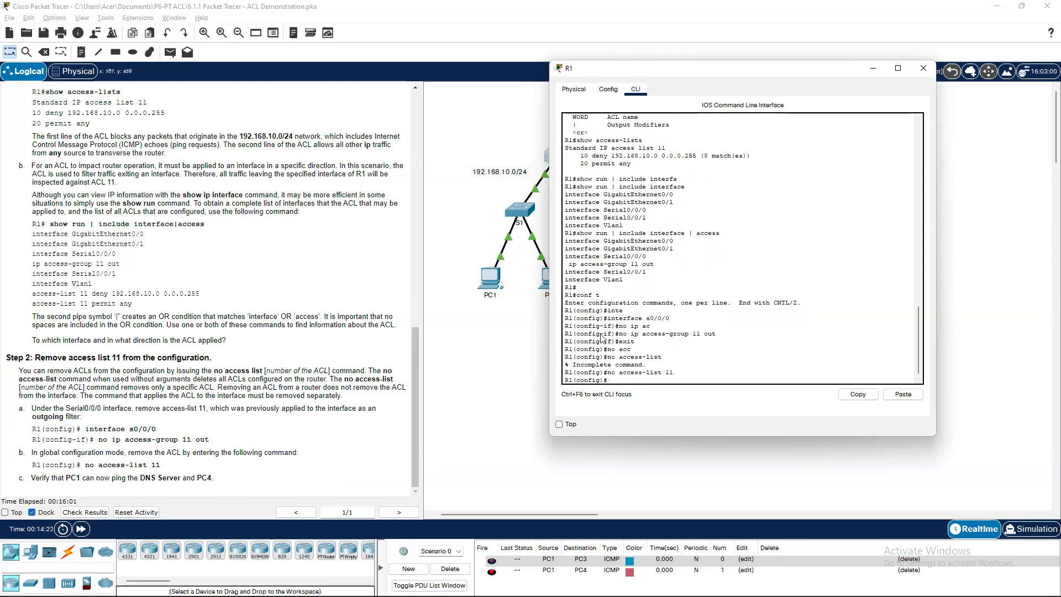
{"action": "left_click_drag", "start_coordinate": [635, 342], "coordinate": [608, 319]}
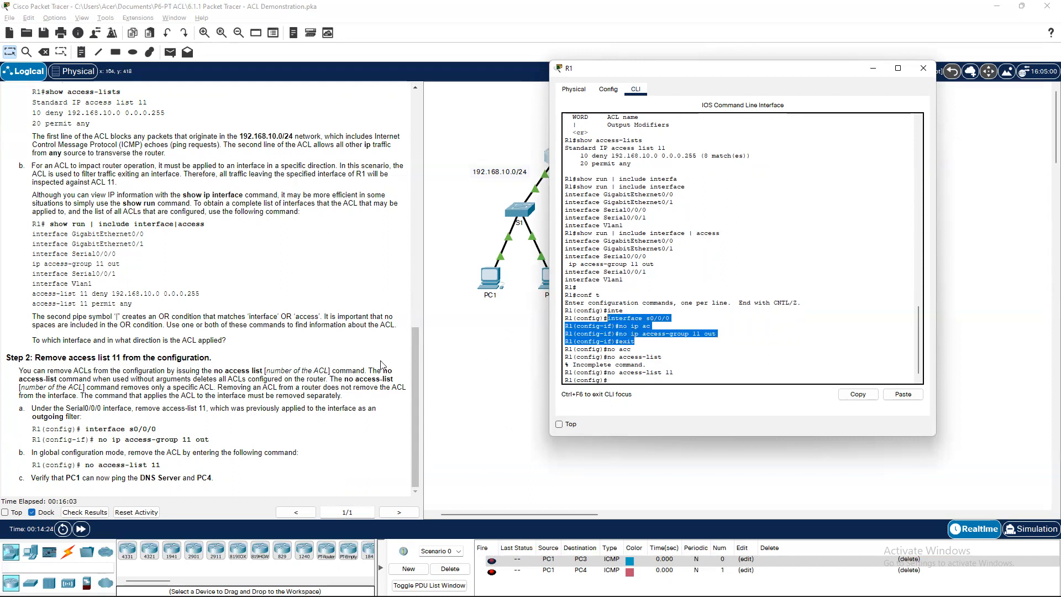
{"action": "left_click", "coordinate": [682, 383]}
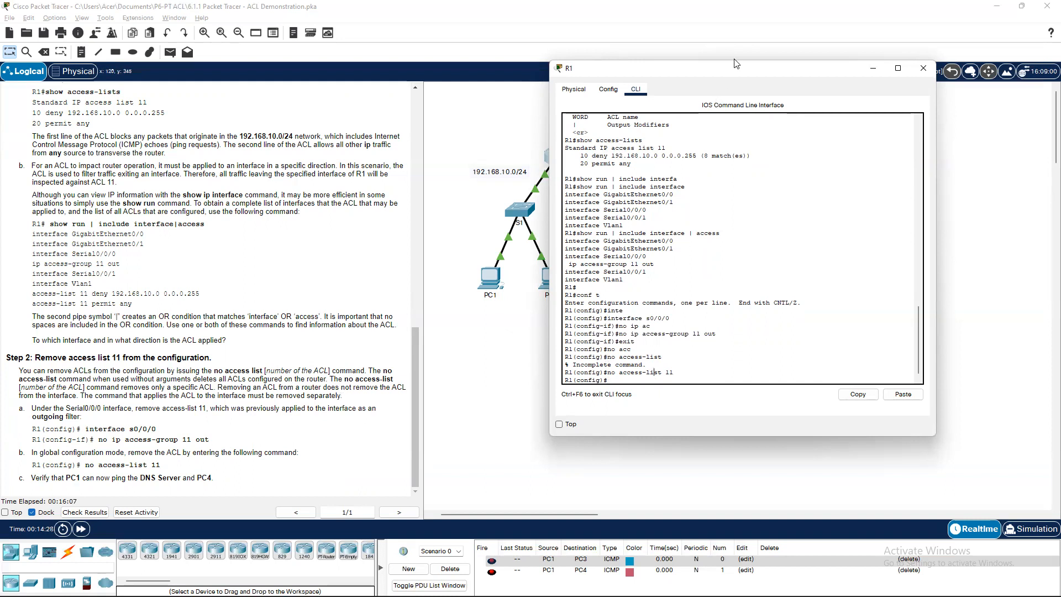
{"action": "left_click", "coordinate": [872, 69]}
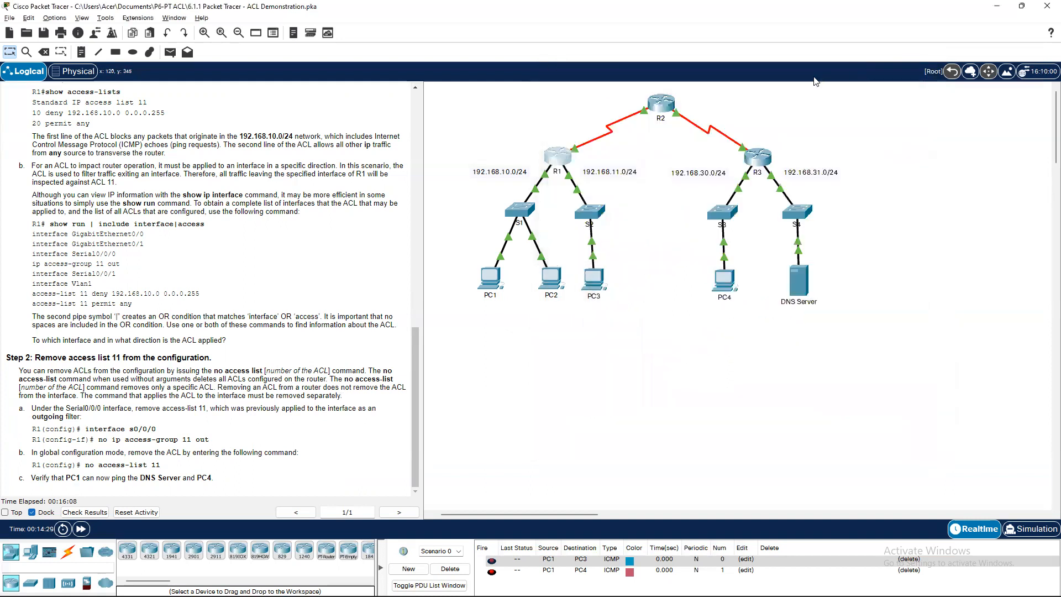
From PC1's command prompt, ping the DNS Server at 192.168.31.12 twice
{"action": "left_click", "coordinate": [492, 282]}
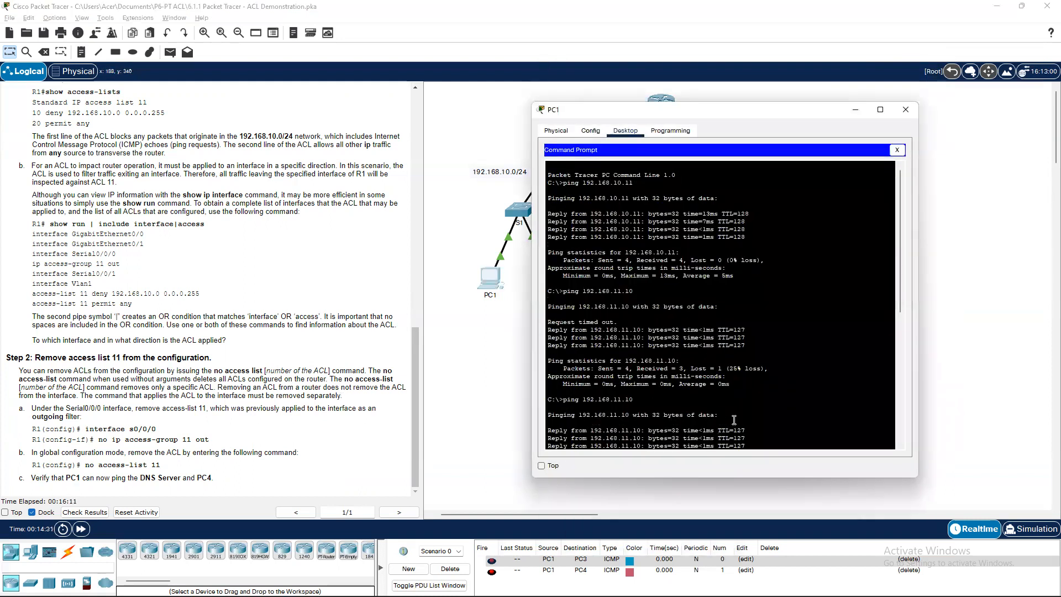
{"action": "scroll", "coordinate": [733, 420], "scroll_direction": "down", "scroll_amount": 10}
{"action": "key", "text": "Up"}
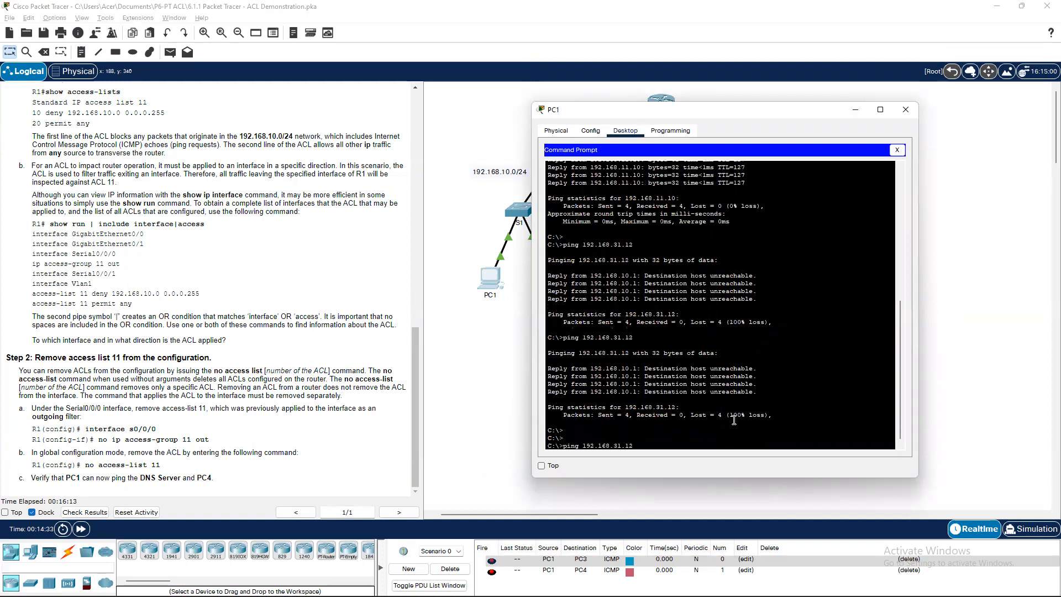
{"action": "scroll", "coordinate": [329, 409], "scroll_direction": "up", "scroll_amount": 10}
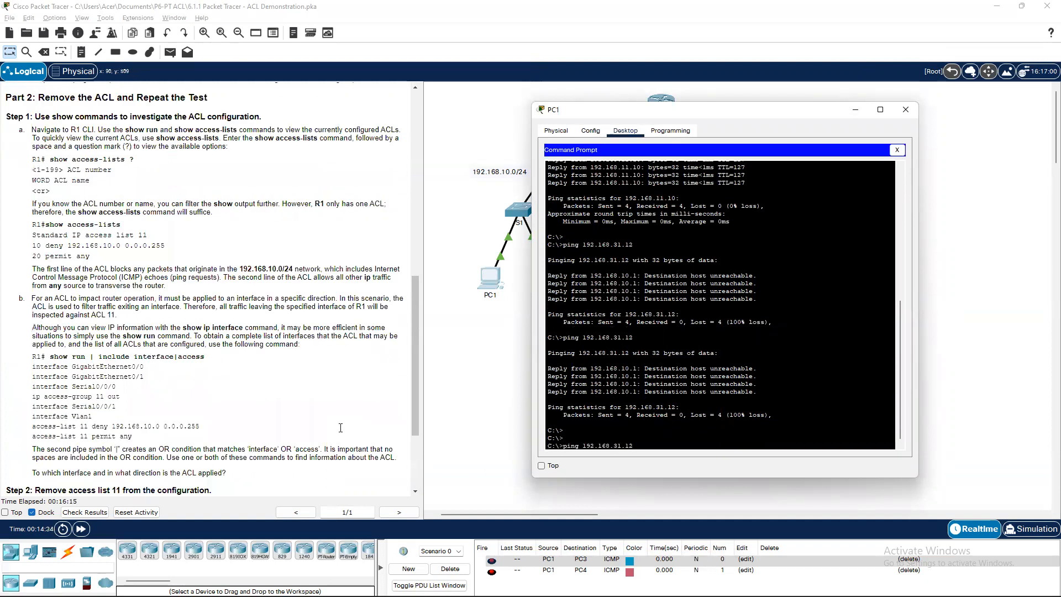
{"action": "scroll", "coordinate": [329, 408], "scroll_direction": "up", "scroll_amount": 5}
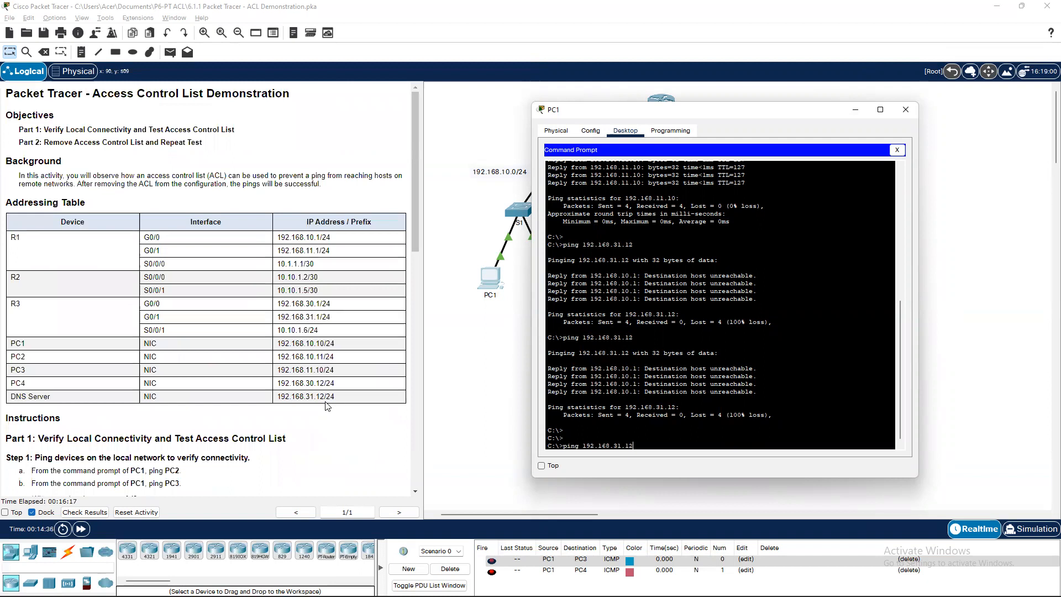
{"action": "key", "text": "Return"}
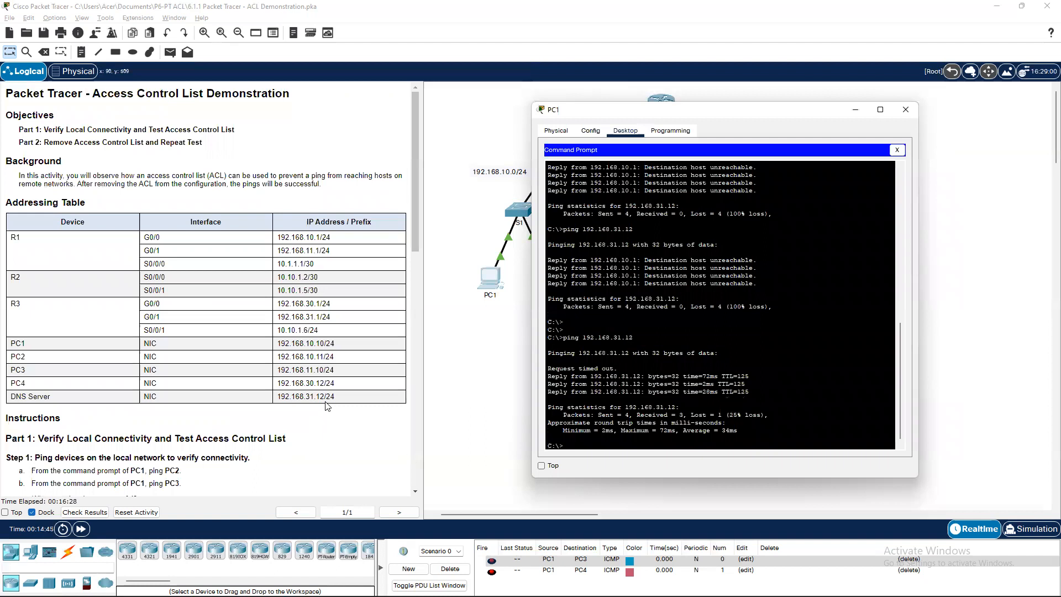
{"action": "key", "text": "Up"}
{"action": "key", "text": "Return"}
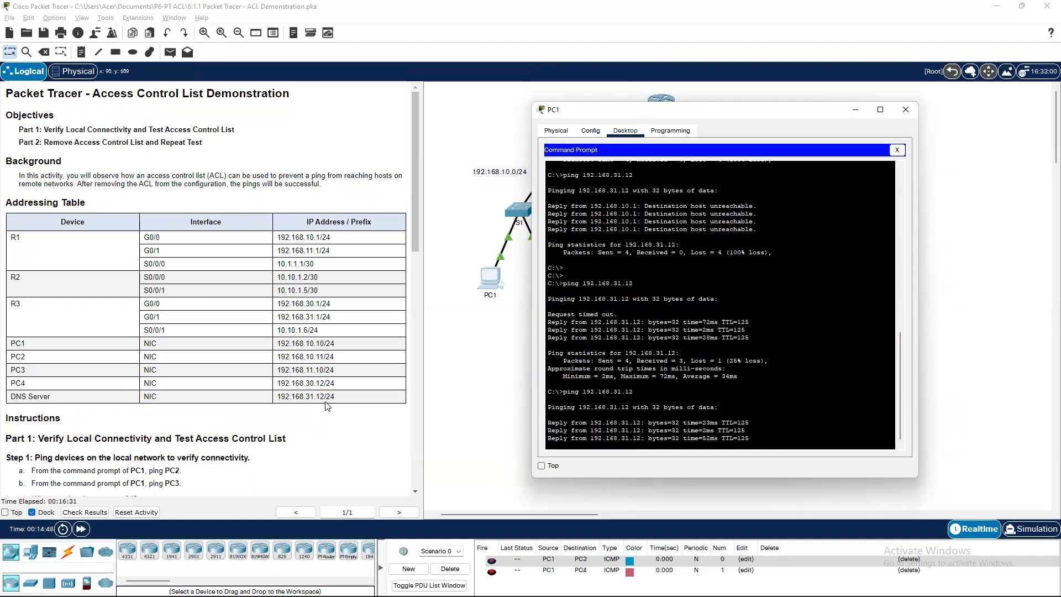
Look up PC4's address in the addressing table and ping 192.168.30.12 twice from PC1's command prompt
{"action": "scroll", "coordinate": [250, 439], "scroll_direction": "down", "scroll_amount": 10}
{"action": "scroll", "coordinate": [277, 419], "scroll_direction": "down", "scroll_amount": 3}
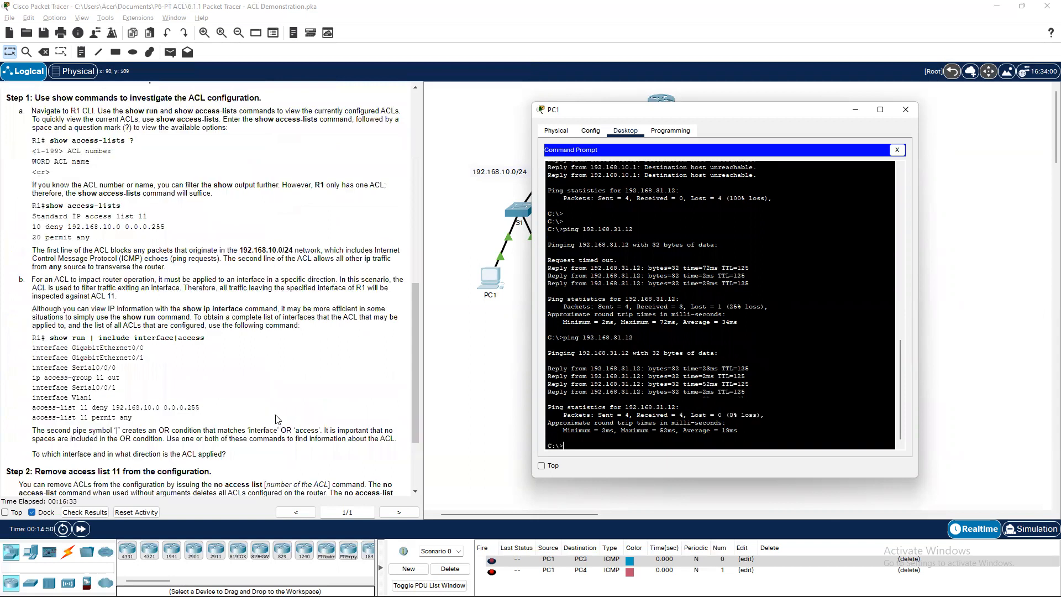
{"action": "scroll", "coordinate": [277, 419], "scroll_direction": "down", "scroll_amount": 3}
{"action": "scroll", "coordinate": [304, 437], "scroll_direction": "up", "scroll_amount": 20}
{"action": "key", "text": "Up"}
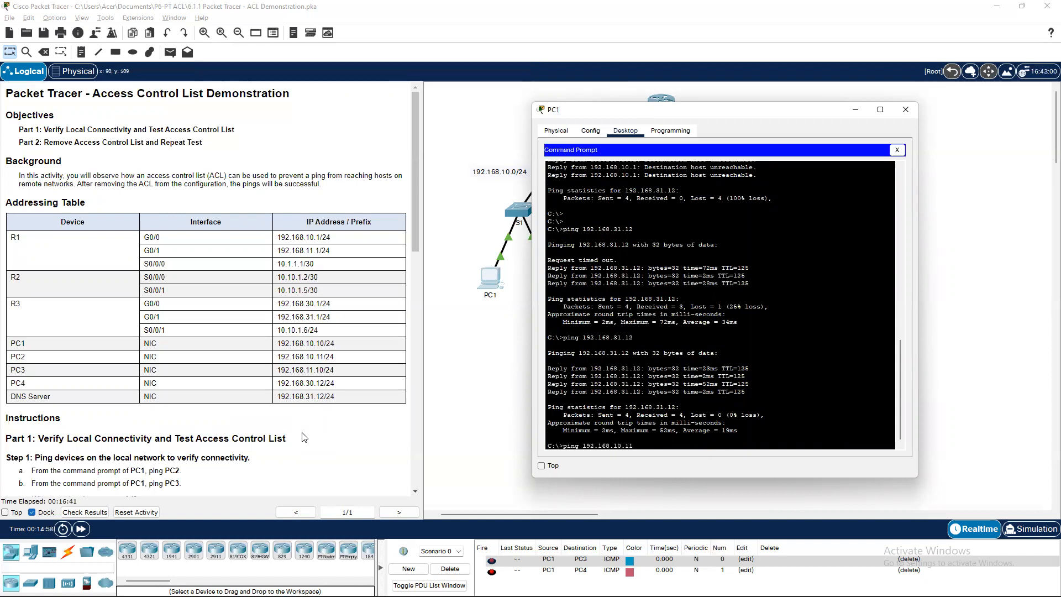
{"action": "key", "text": "Down"}
{"action": "type", "text": "ping 192.168.30.12"}
{"action": "key", "text": "Return"}
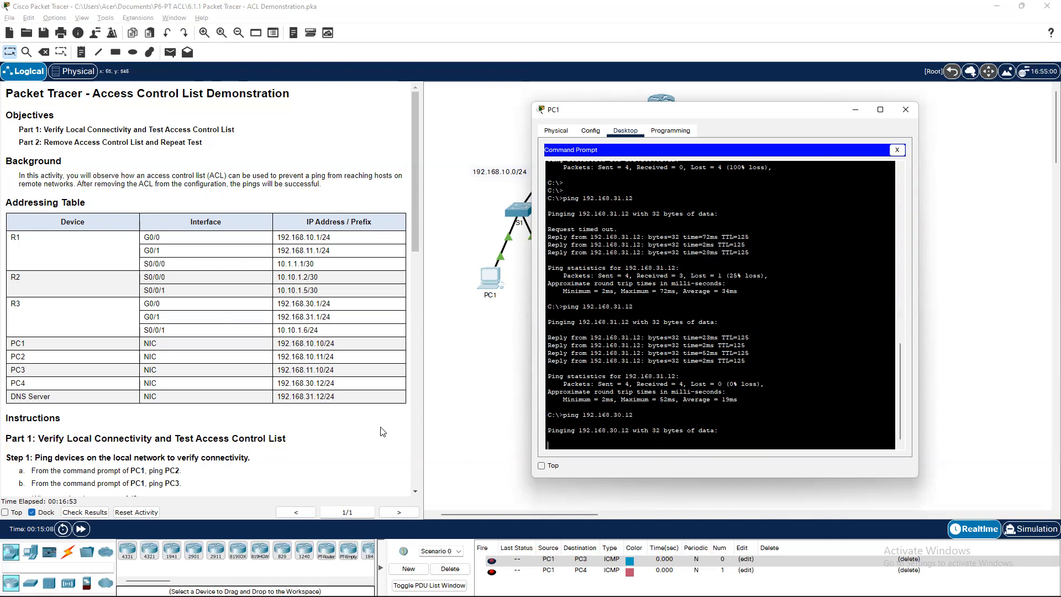
{"action": "scroll", "coordinate": [383, 432], "scroll_direction": "down", "scroll_amount": 10}
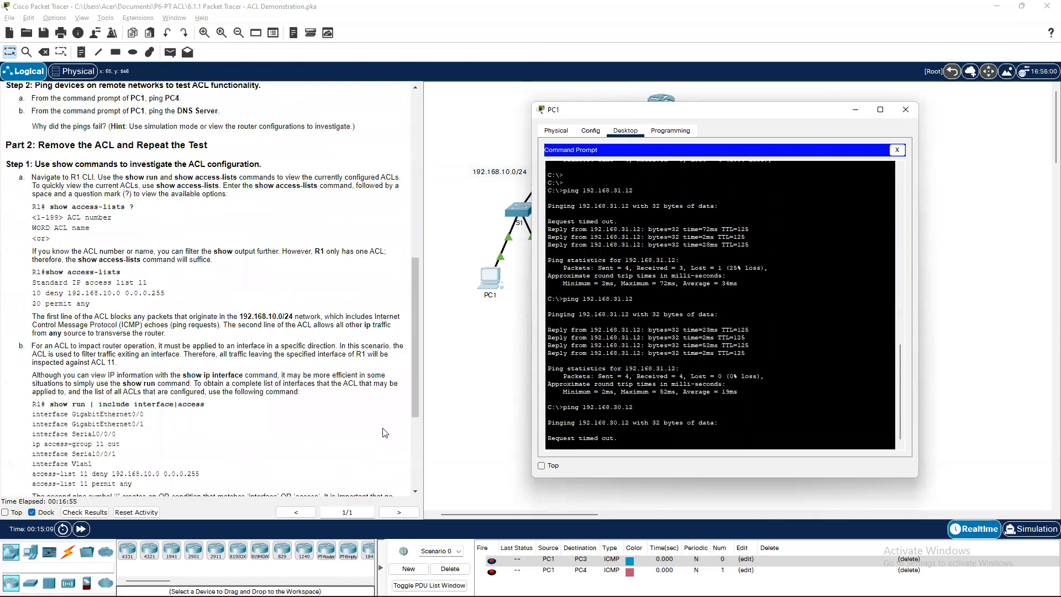
{"action": "scroll", "coordinate": [385, 433], "scroll_direction": "down", "scroll_amount": 5}
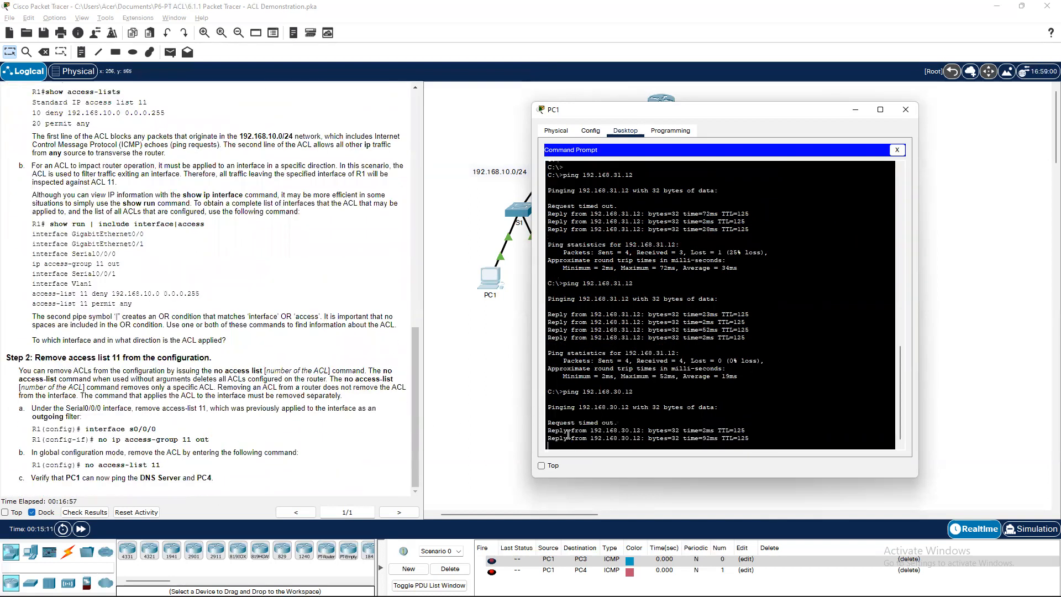
{"action": "key", "text": "Up"}
{"action": "key", "text": "Return"}
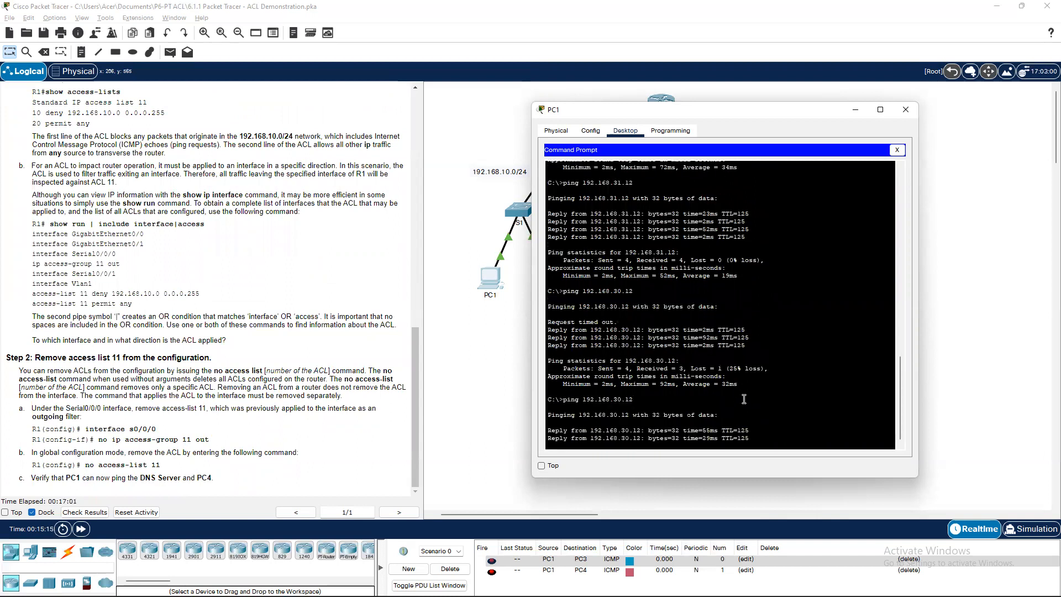
Return the instructions to the addressing table, minimize the PC1 window, and dismiss the low-battery notice
{"action": "scroll", "coordinate": [253, 386], "scroll_direction": "up", "scroll_amount": 3}
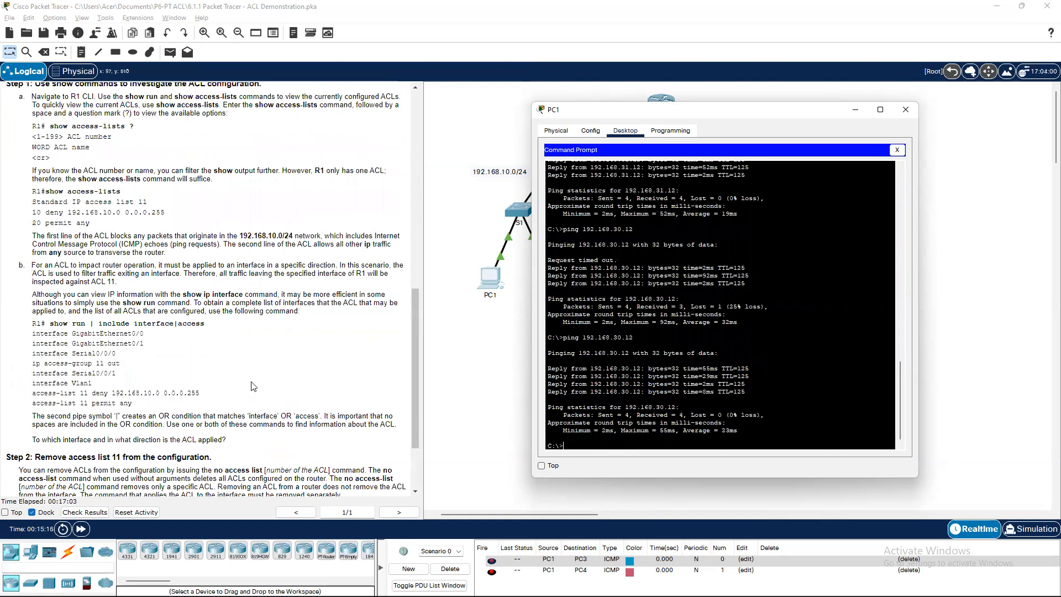
{"action": "scroll", "coordinate": [253, 386], "scroll_direction": "up", "scroll_amount": 15}
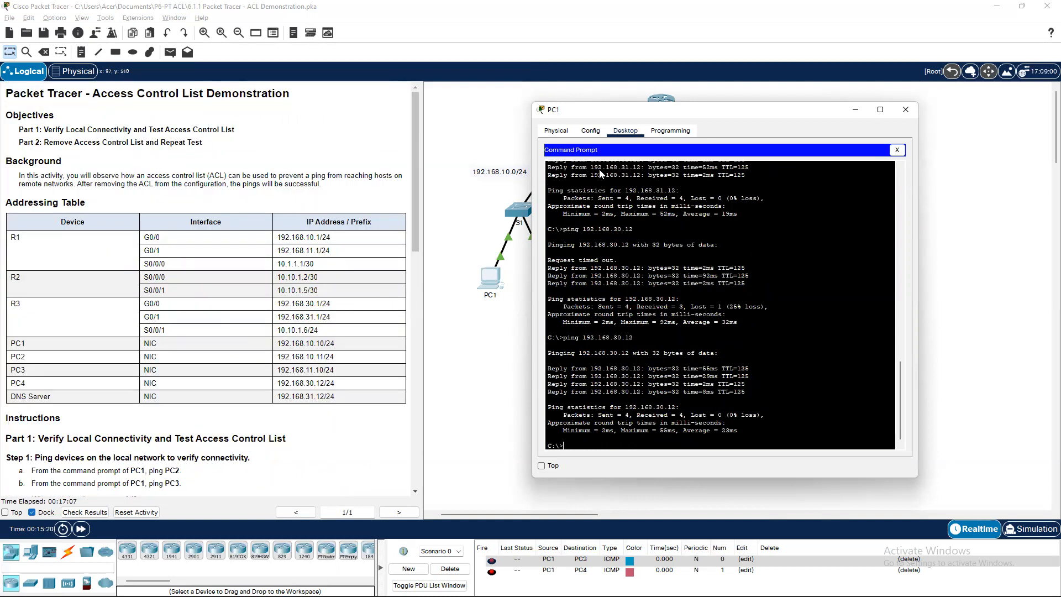
{"action": "left_click", "coordinate": [852, 109]}
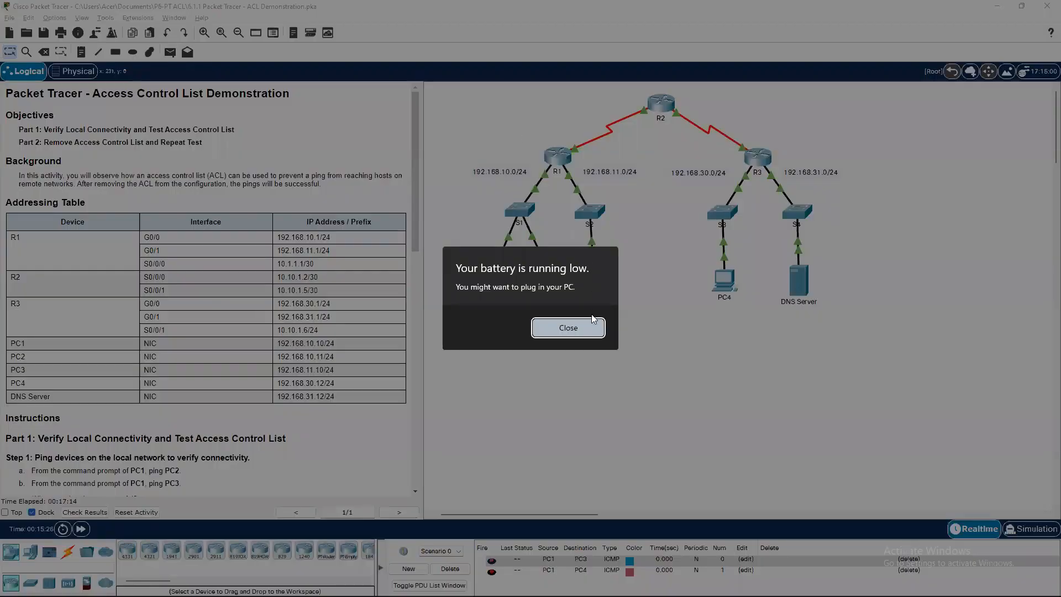
{"action": "left_click", "coordinate": [592, 323]}
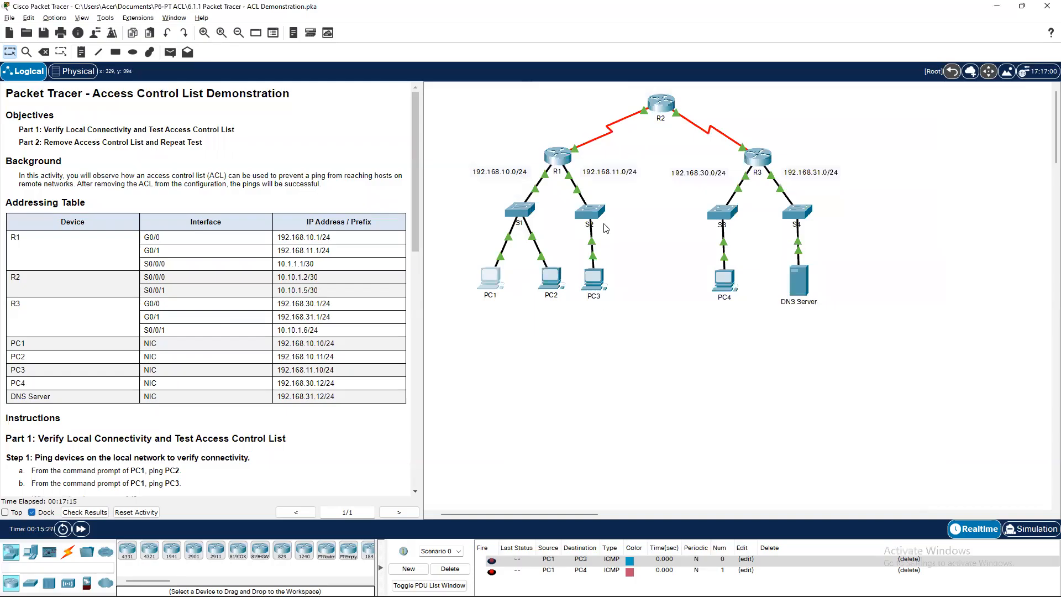